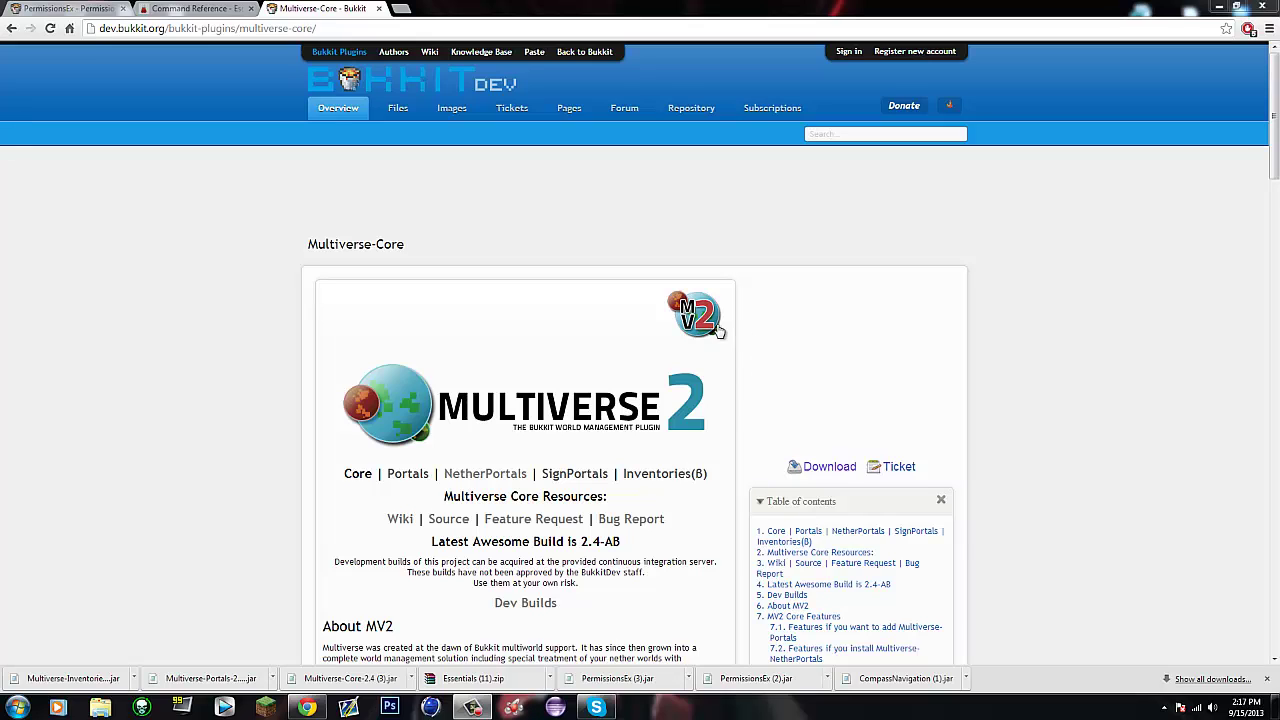
{"action": "mouse_move", "coordinate": [718, 330]}
{"action": "mouse_move", "coordinate": [618, 473]}
{"action": "left_mouse_down"}
{"action": "mouse_move", "coordinate": [638, 472]}
{"action": "mouse_move", "coordinate": [619, 470]}
{"action": "left_mouse_up"}
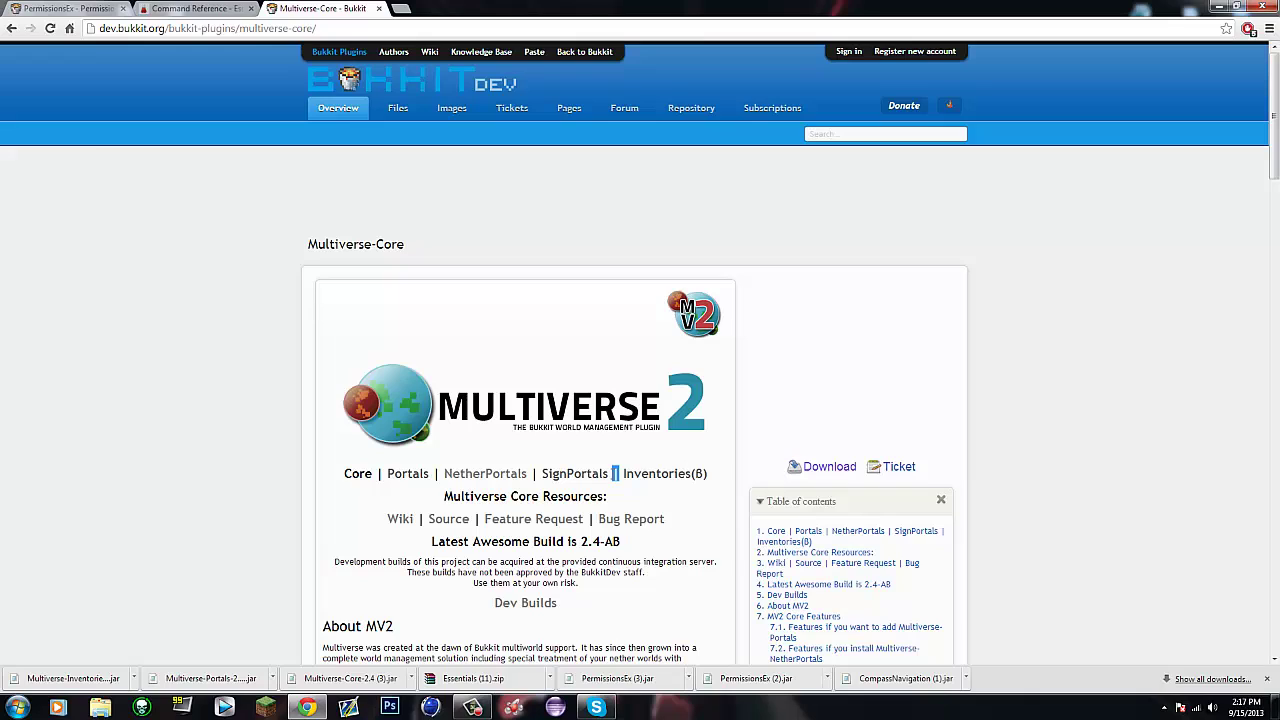
{"action": "mouse_move", "coordinate": [617, 473]}
{"action": "left_mouse_down"}
{"action": "mouse_move", "coordinate": [692, 474]}
{"action": "mouse_move", "coordinate": [617, 474]}
{"action": "left_mouse_up"}
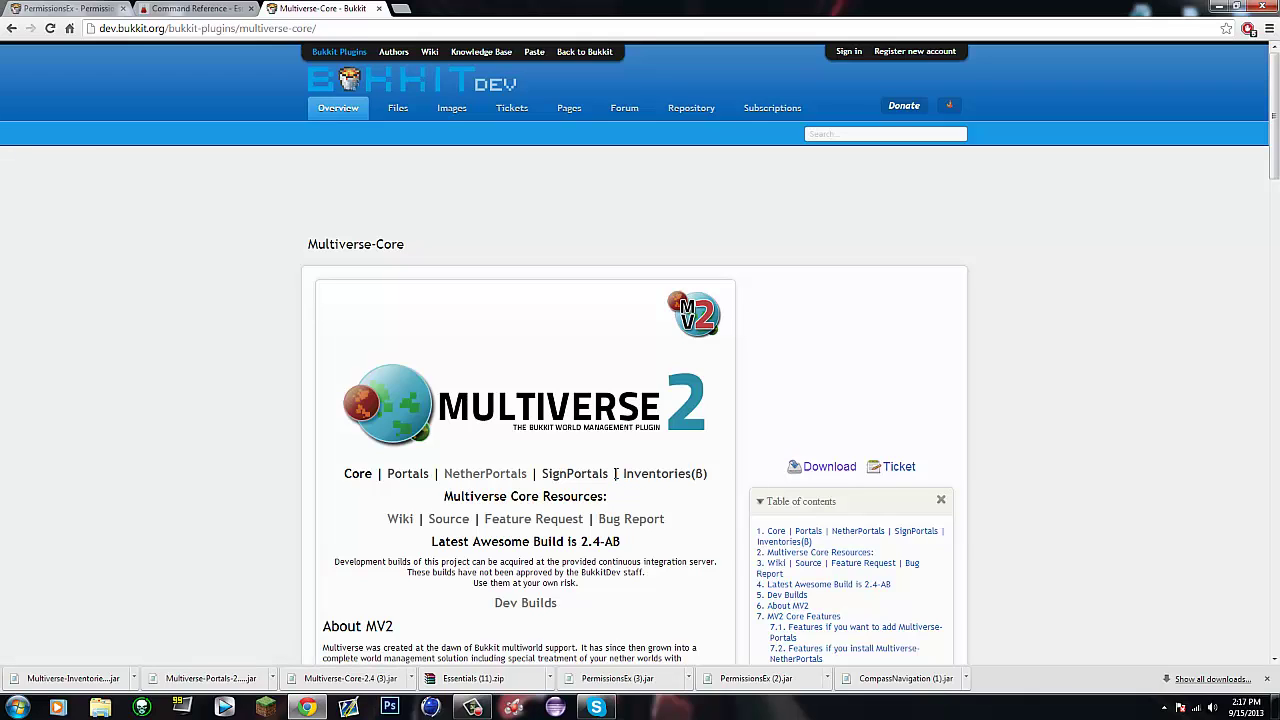
Step: Move the three Multiverse plugin files (Core, Portals, Inventories) from the desktop into the plugins folder of Bukkit Server
{"action": "left_click", "coordinate": [1217, 8]}
{"action": "left_click", "coordinate": [380, 85]}
{"action": "left_click_drag", "start_coordinate": [452, 188], "coordinate": [530, 88]}
{"action": "left_click_drag", "start_coordinate": [364, 102], "coordinate": [619, 69]}
{"action": "left_click", "coordinate": [612, 138]}
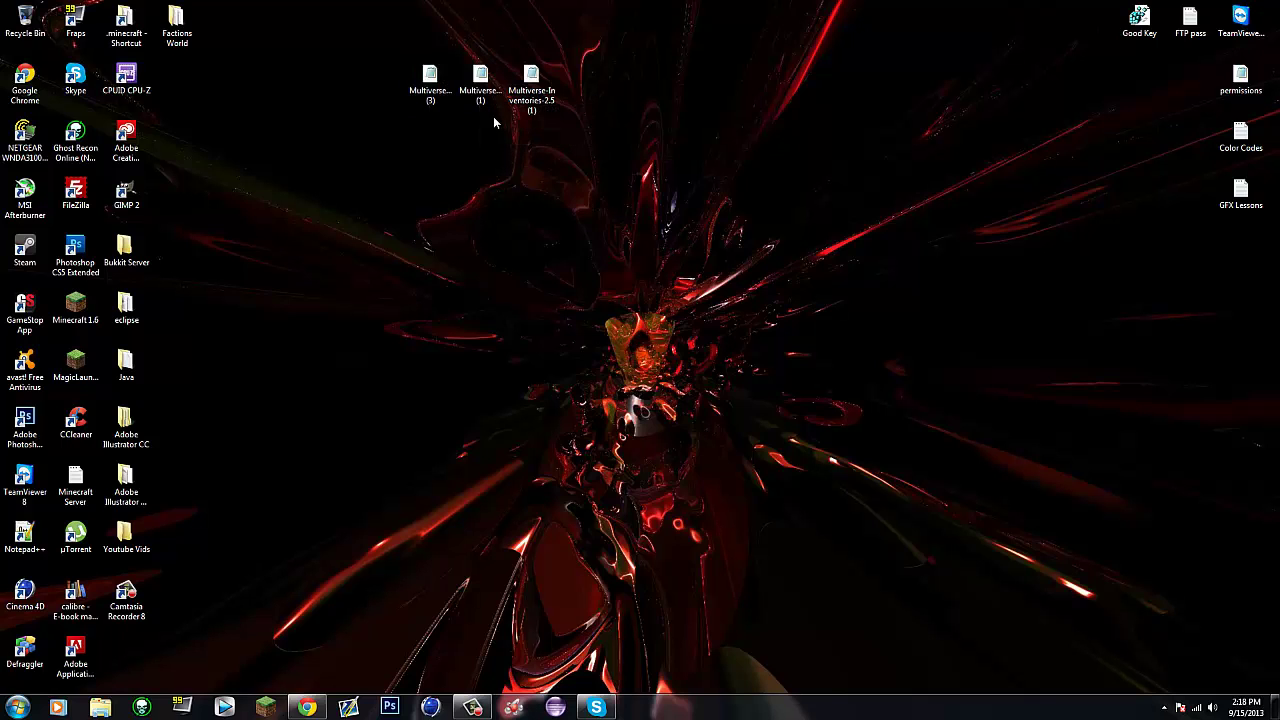
{"action": "double_click", "coordinate": [124, 255]}
{"action": "double_click", "coordinate": [130, 238]}
{"action": "left_click_drag", "start_coordinate": [214, 150], "coordinate": [791, 158]}
{"action": "left_click_drag", "start_coordinate": [392, 188], "coordinate": [800, 385]}
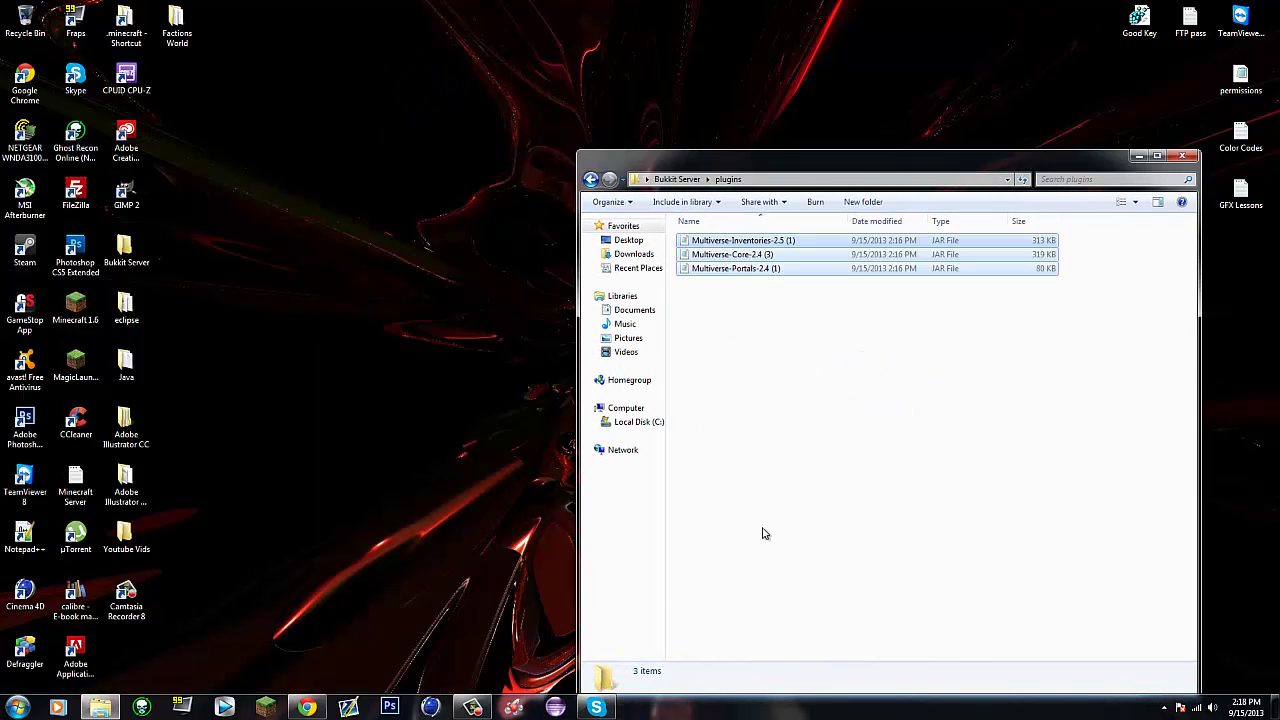
Step: Start the server with the run batch file in Bukkit Server, then check its startup log and the plugins folder
{"action": "left_click", "coordinate": [591, 179]}
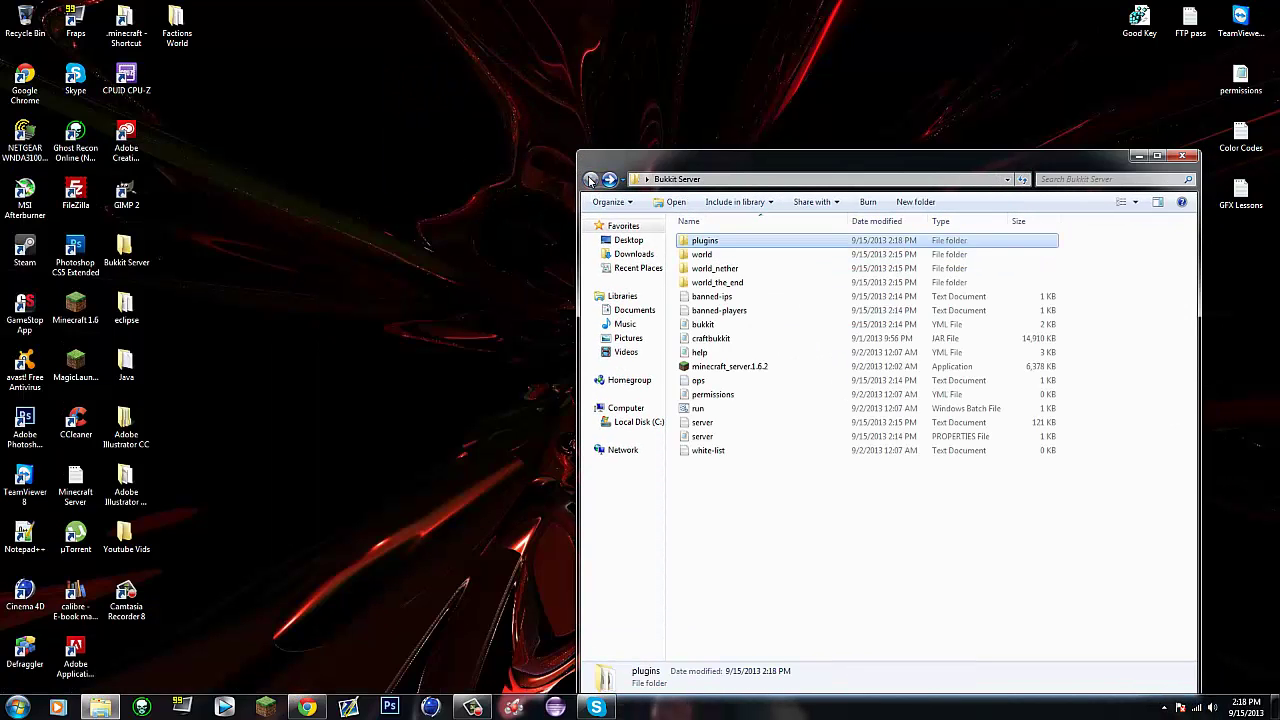
{"action": "double_click", "coordinate": [712, 410]}
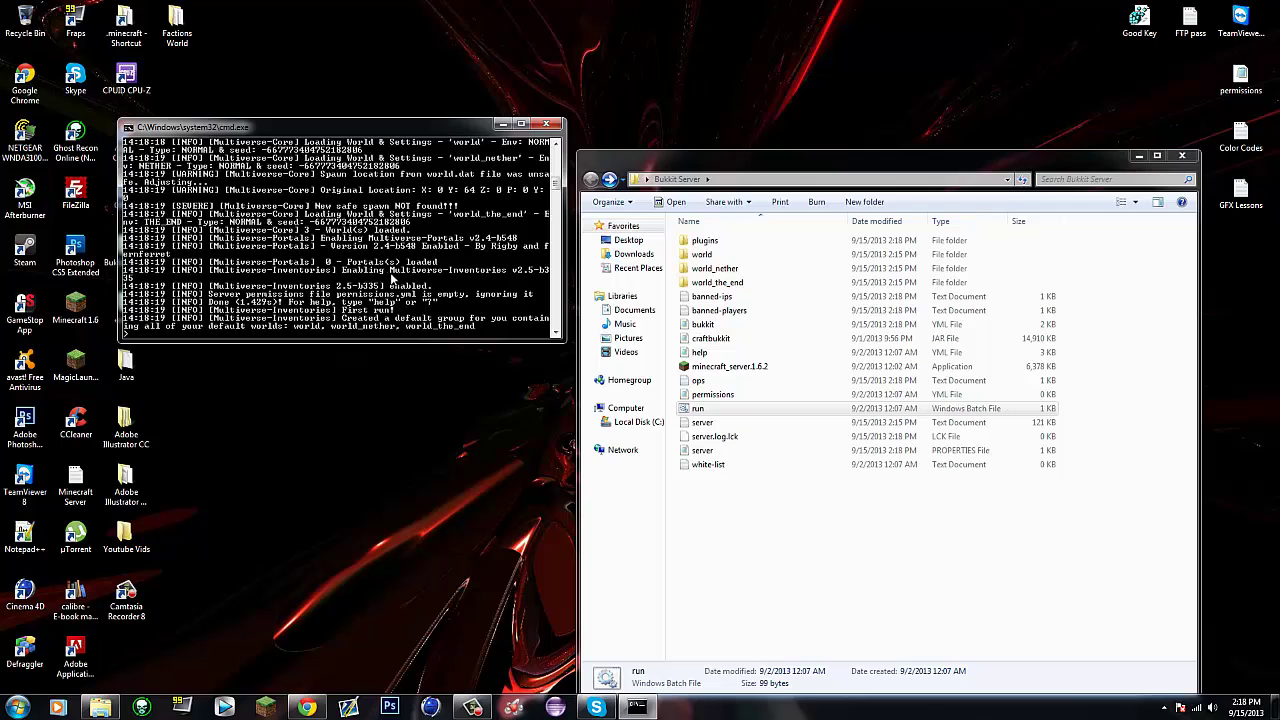
{"action": "scroll", "coordinate": [384, 262], "scroll_direction": "down", "scroll_amount": 2}
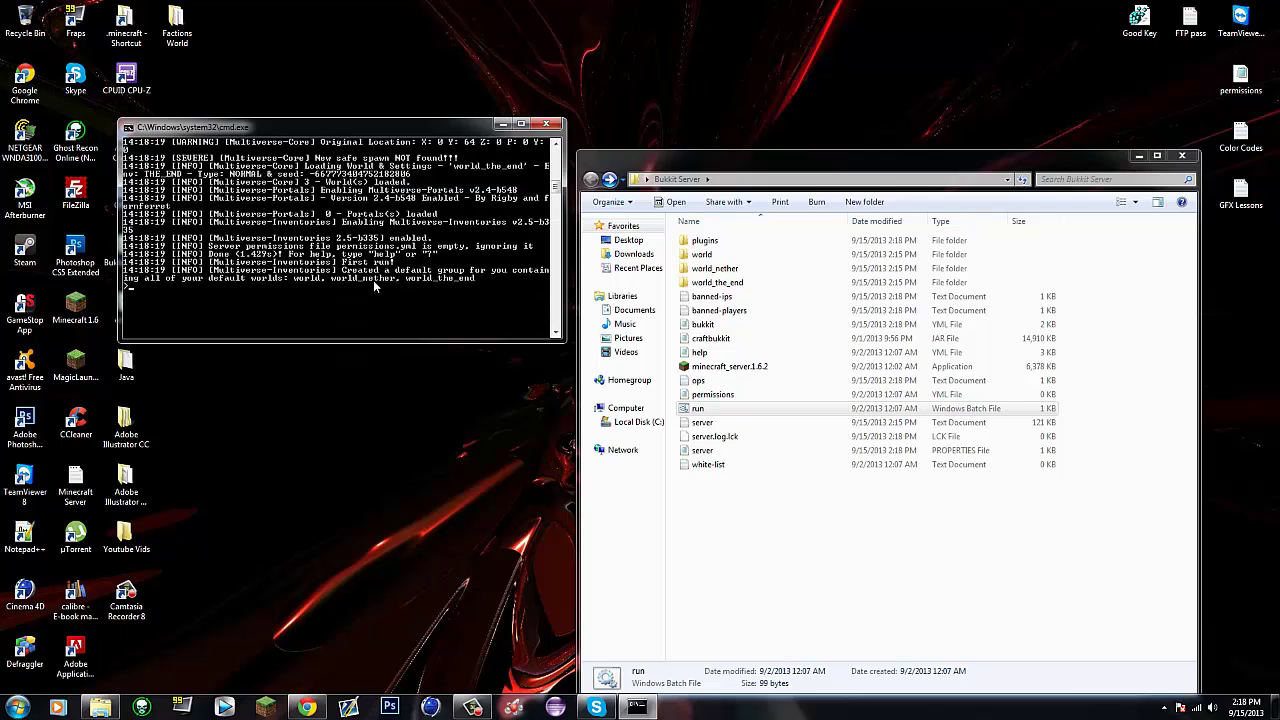
{"action": "scroll", "coordinate": [373, 280], "scroll_direction": "up", "scroll_amount": 2}
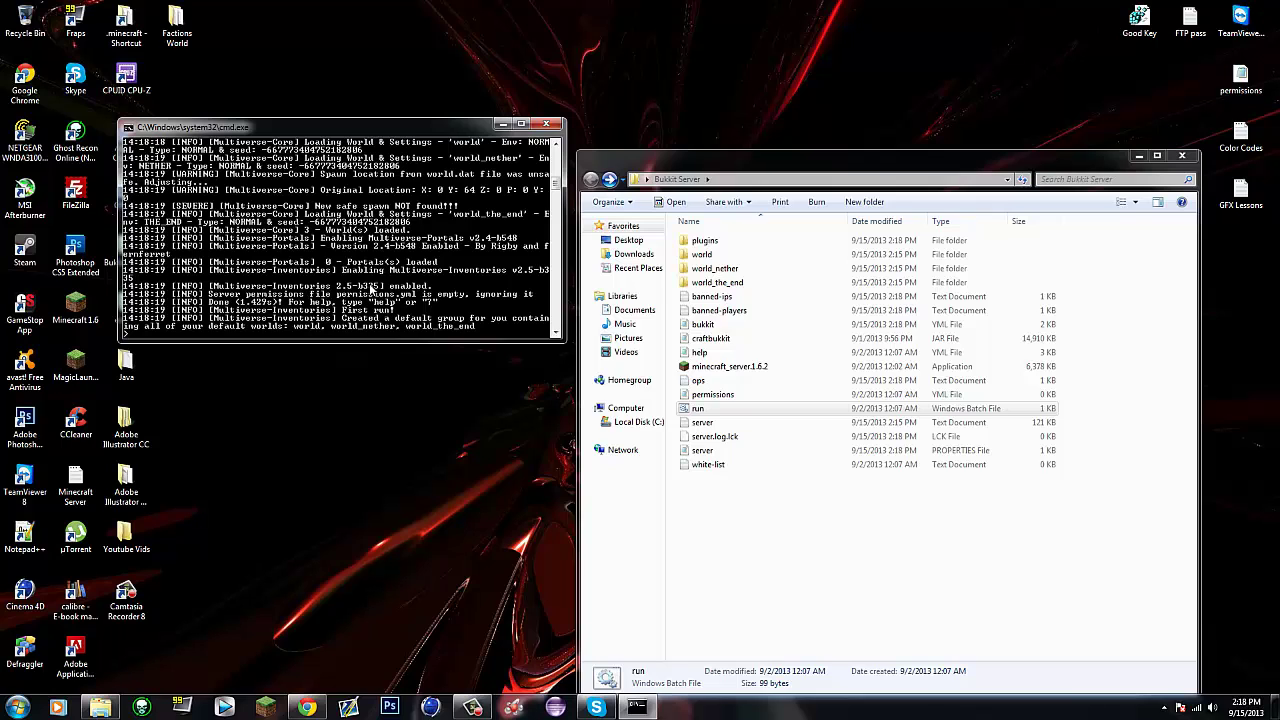
{"action": "double_click", "coordinate": [683, 243]}
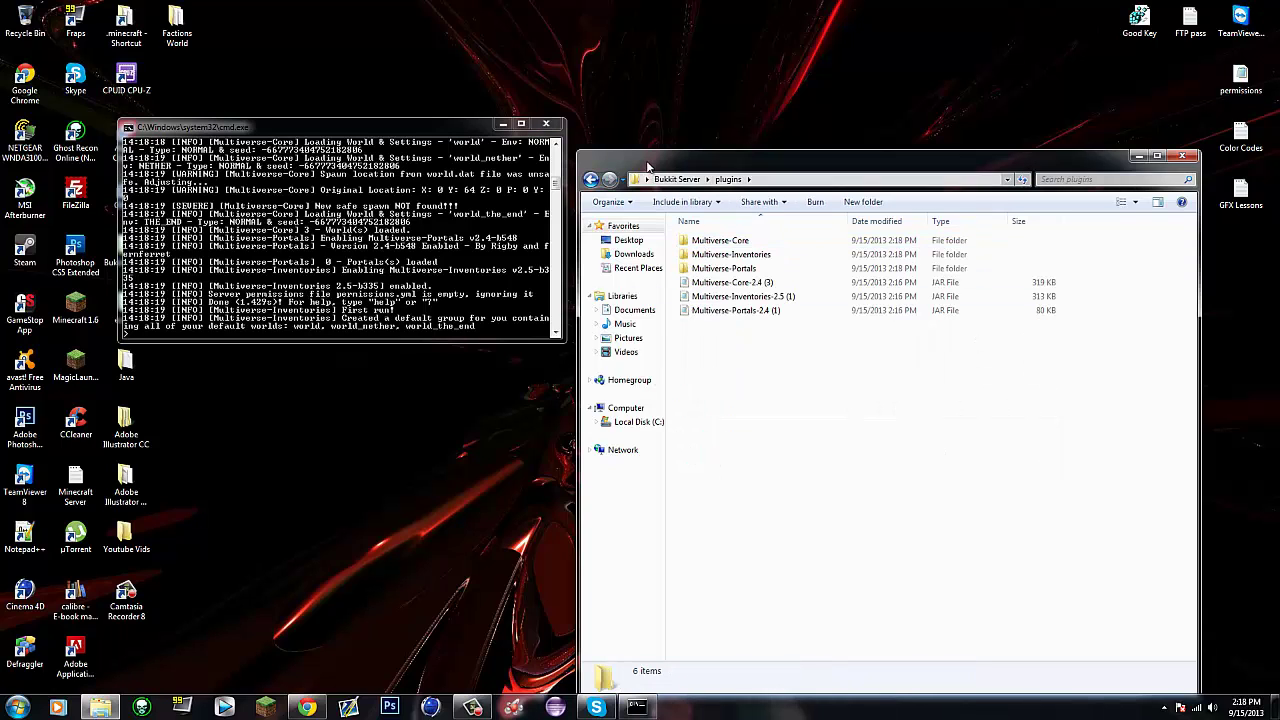
{"action": "left_click", "coordinate": [592, 180]}
Step: Stop the server by issuing the stop command in its console
{"action": "left_click", "coordinate": [264, 243]}
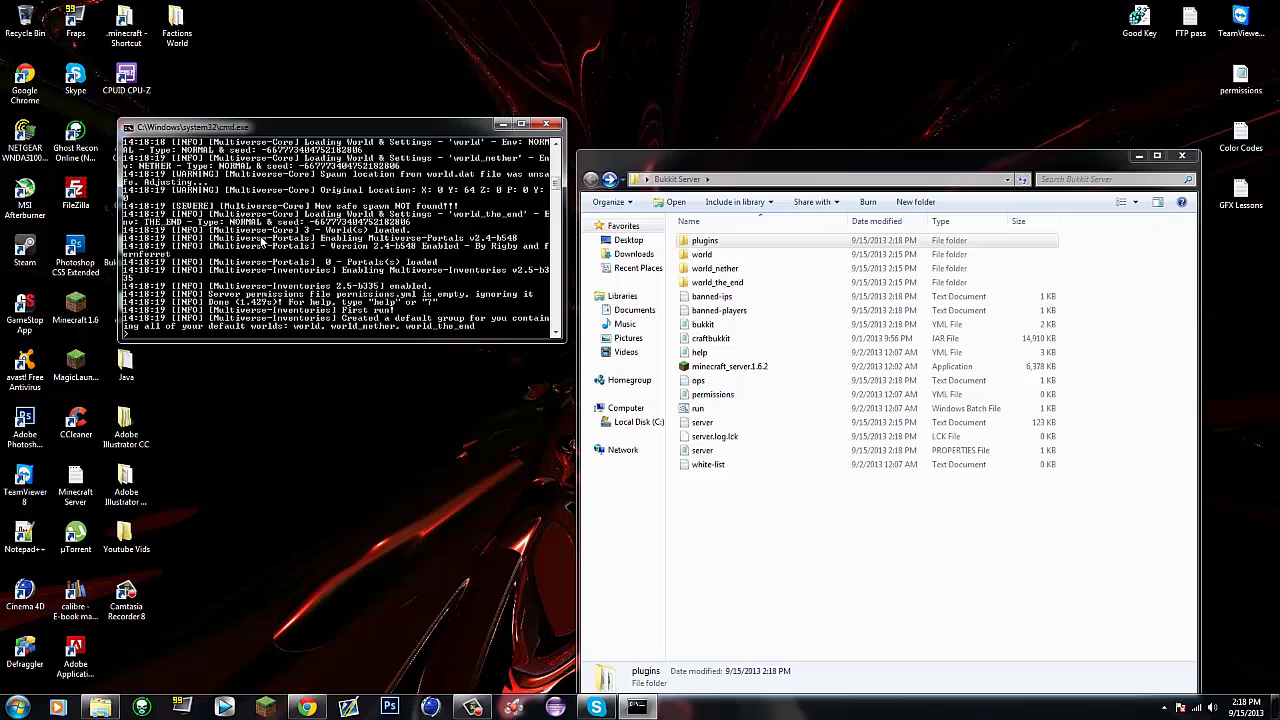
{"action": "key", "text": "Return"}
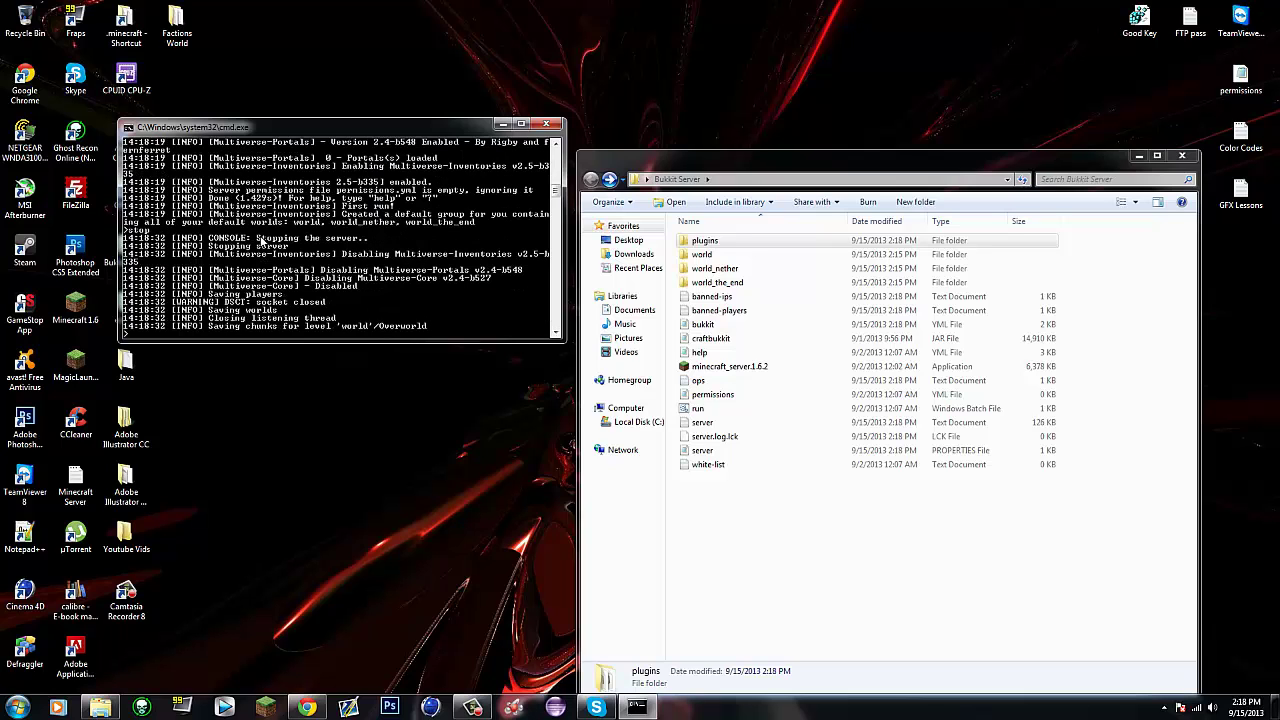
{"action": "left_click", "coordinate": [488, 158]}
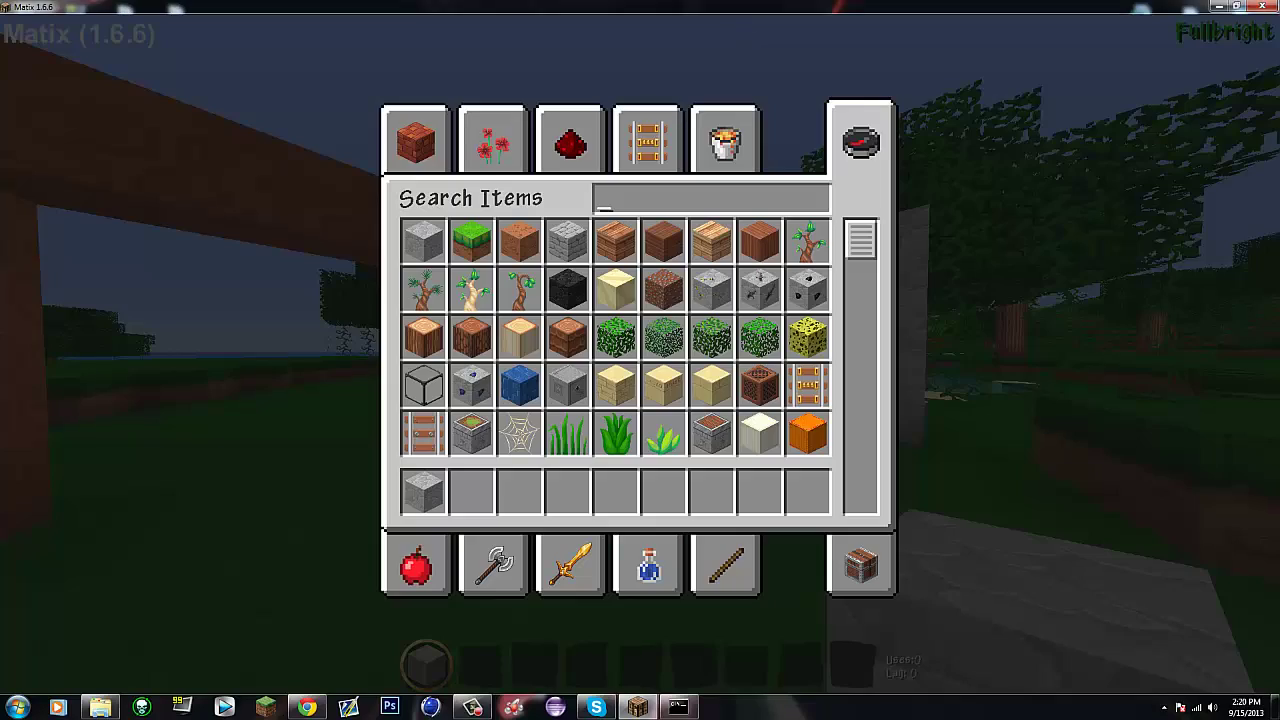
Step: Close the inventory, face the dirt portal frame and get a Multiverse portal wand with /mvp wand
{"action": "key", "text": "e"}
{"action": "key", "text": "w"}
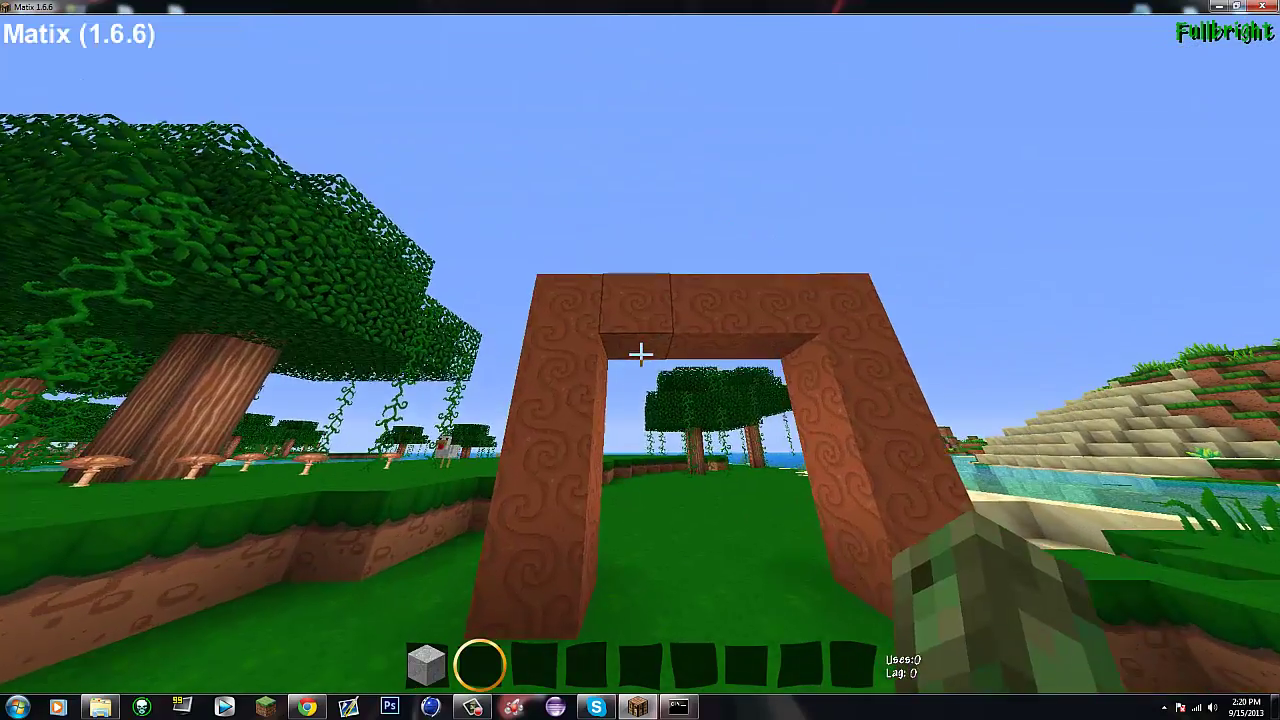
{"action": "key", "text": "a"}
{"action": "key", "text": "s"}
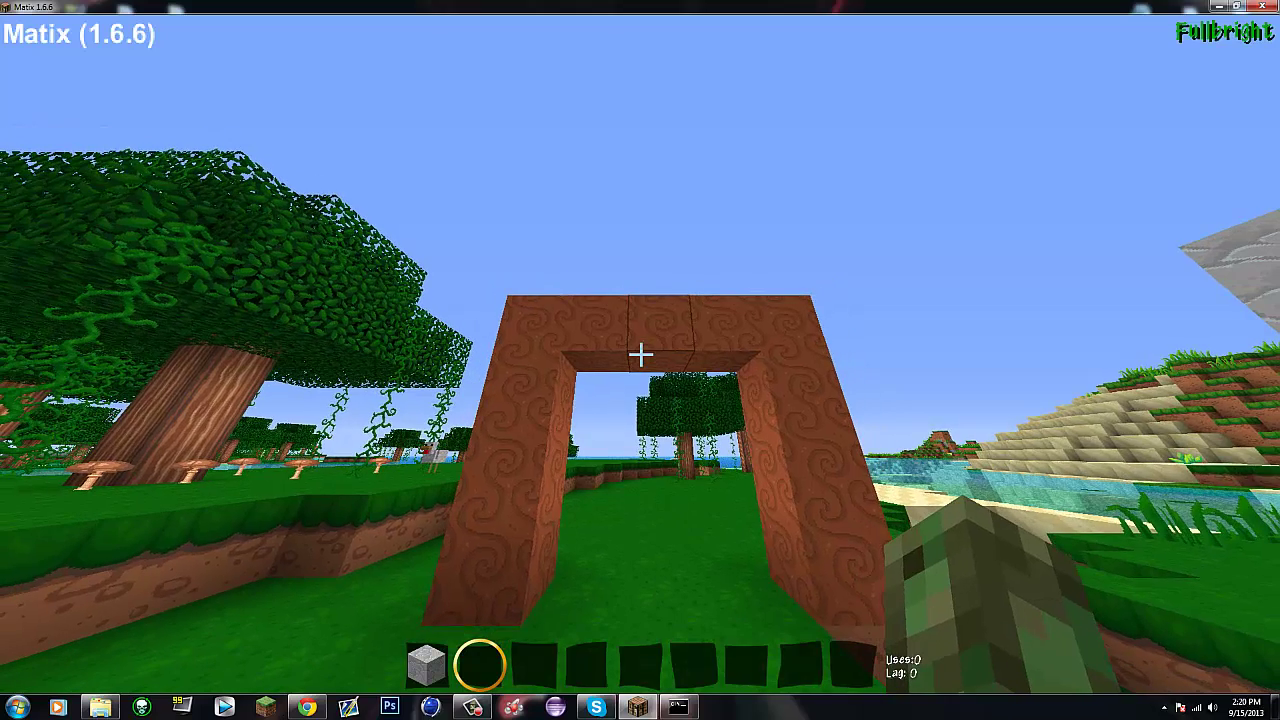
{"action": "key", "text": "t"}
{"action": "key", "text": "Escape"}
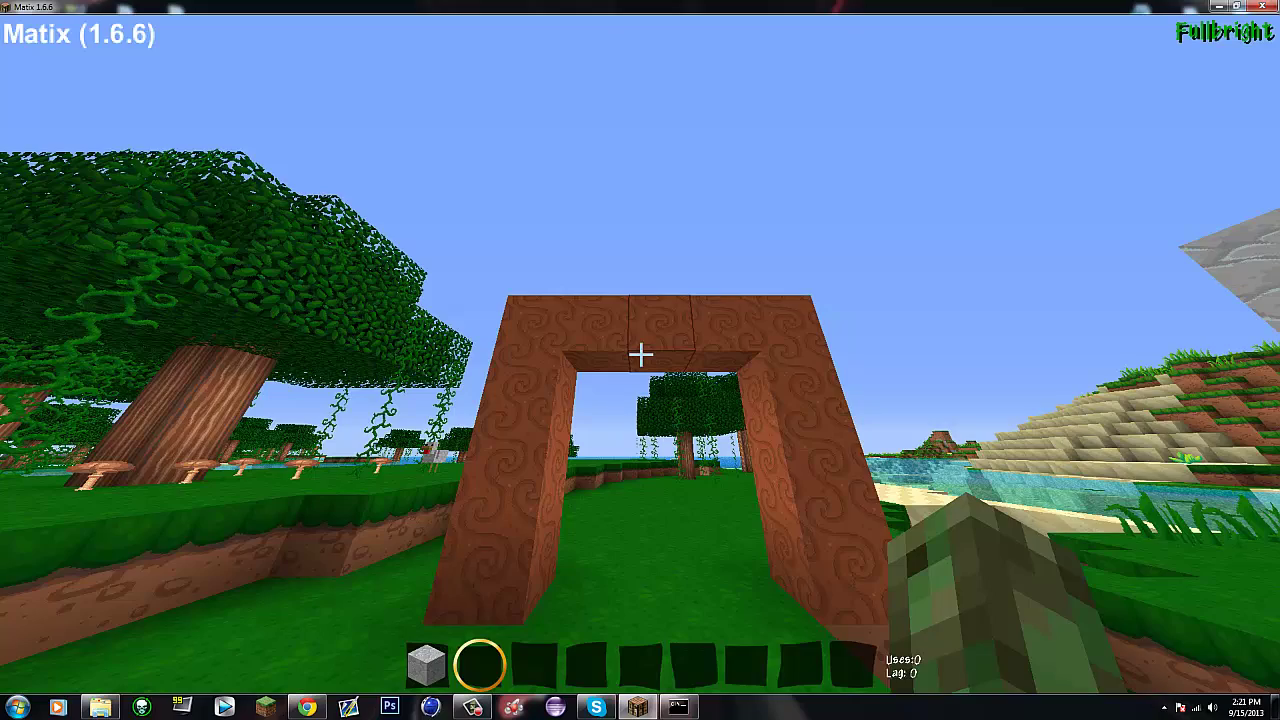
{"action": "key", "text": "slash"}
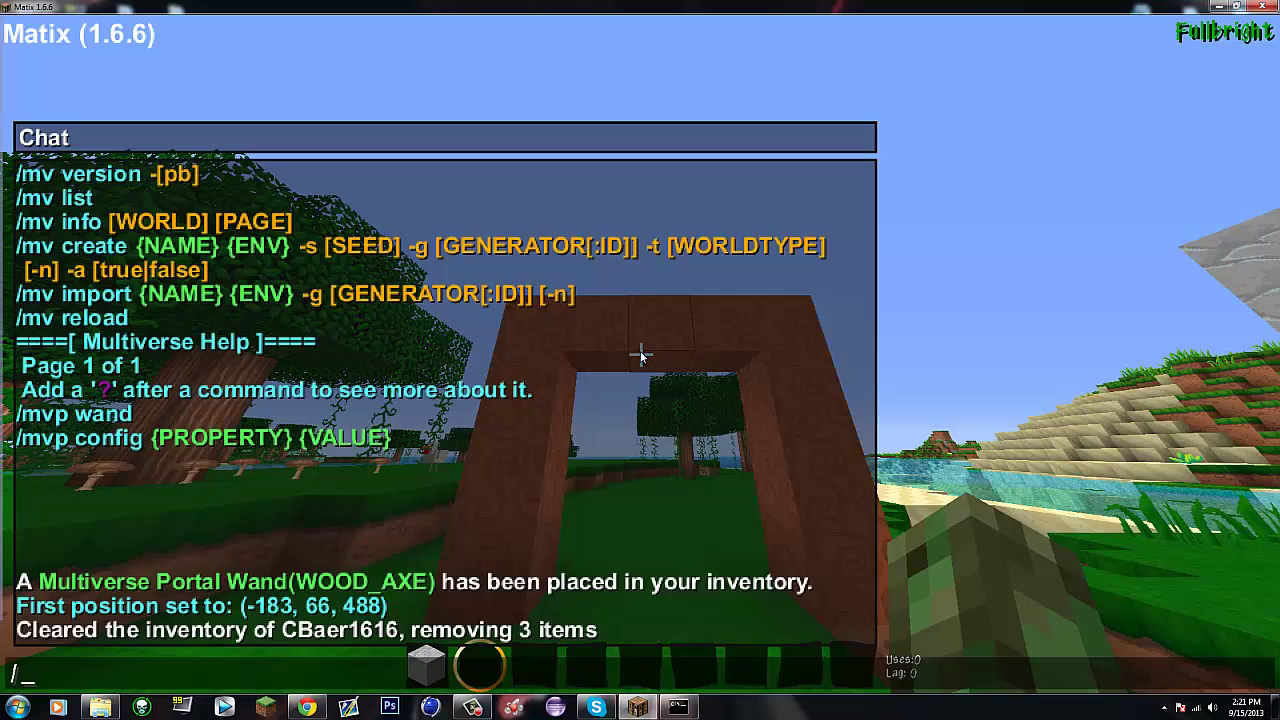
{"action": "type", "text": "mvp wand"}
{"action": "key", "text": "Return"}
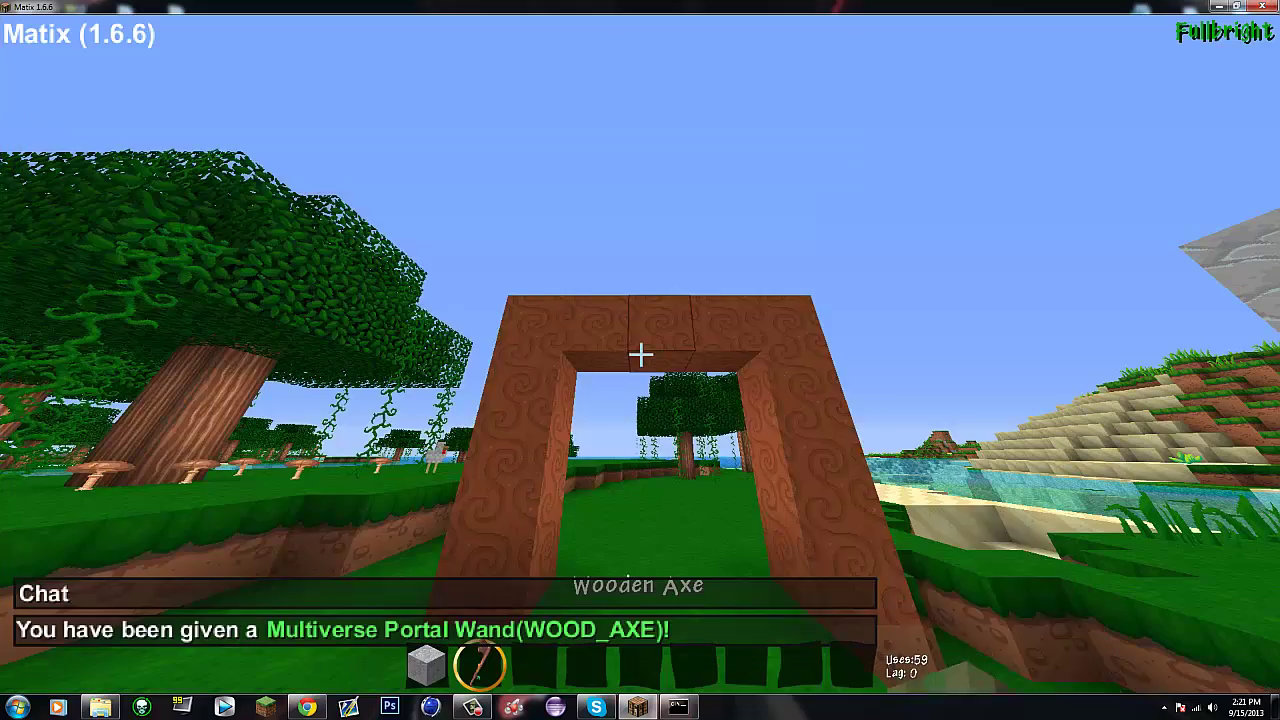
{"action": "key", "text": "w"}
{"action": "key", "text": "e"}
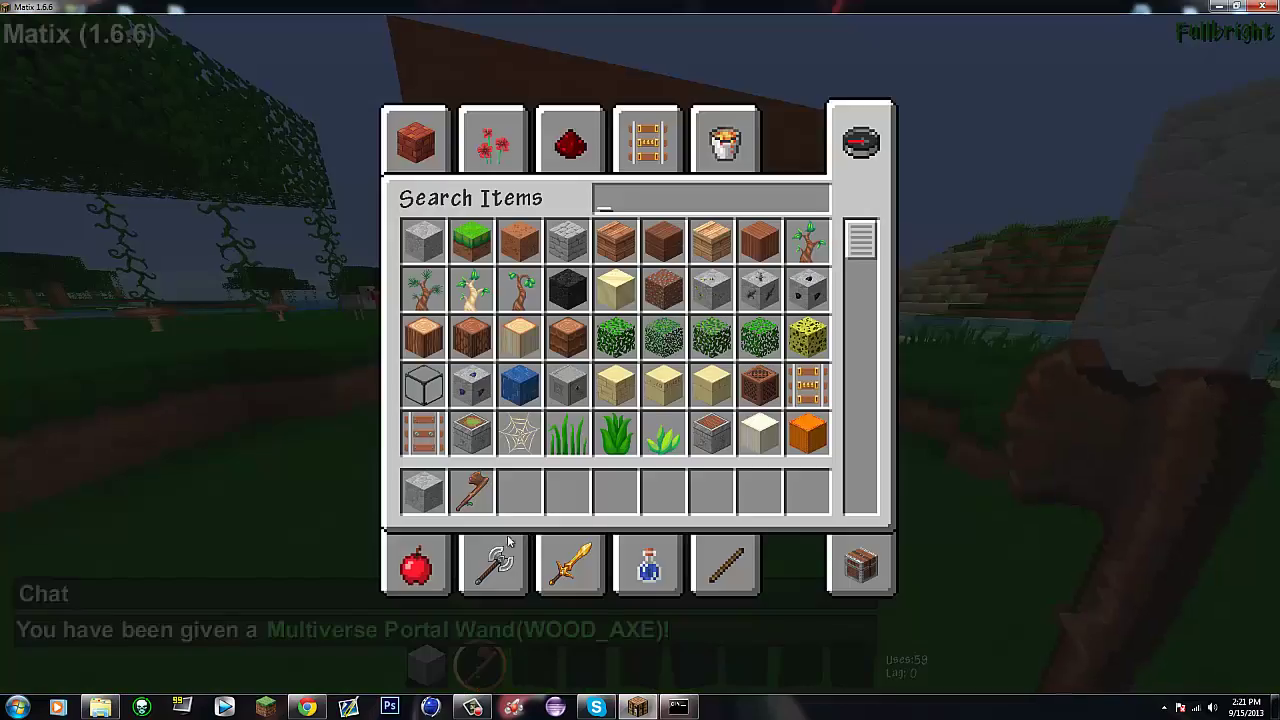
{"action": "key", "text": "e"}
{"action": "key", "text": "s"}
{"action": "key", "text": "w"}
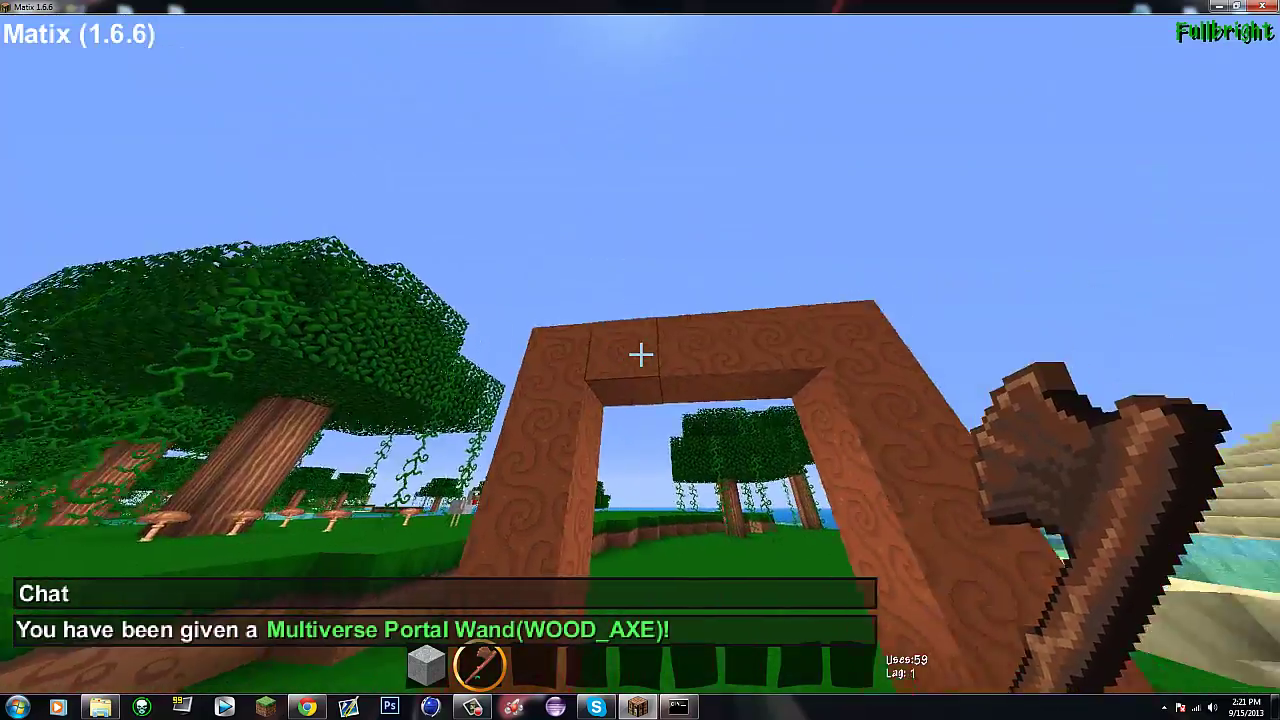
{"action": "key", "text": "s"}
{"action": "key", "text": "a"}
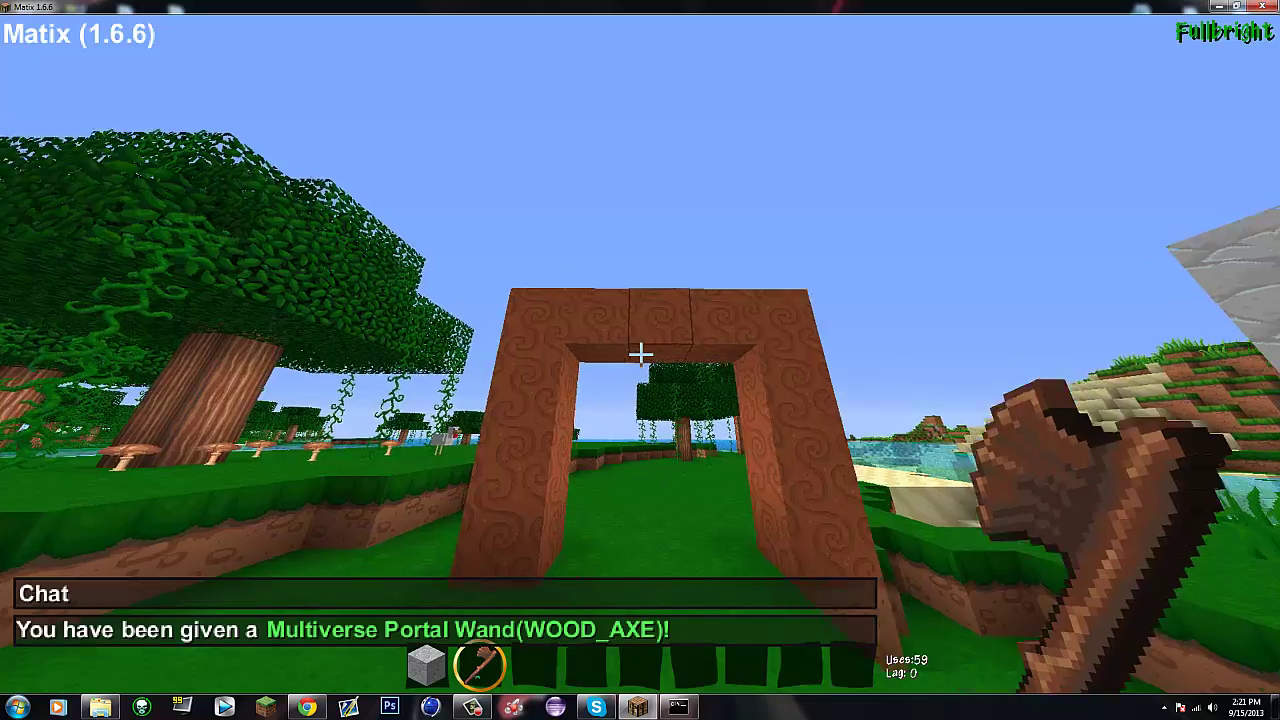
Step: Show the Multiverse command help in chat with /mv
{"action": "key", "text": "slash"}
{"action": "type", "text": "mv"}
{"action": "key", "text": "Return"}
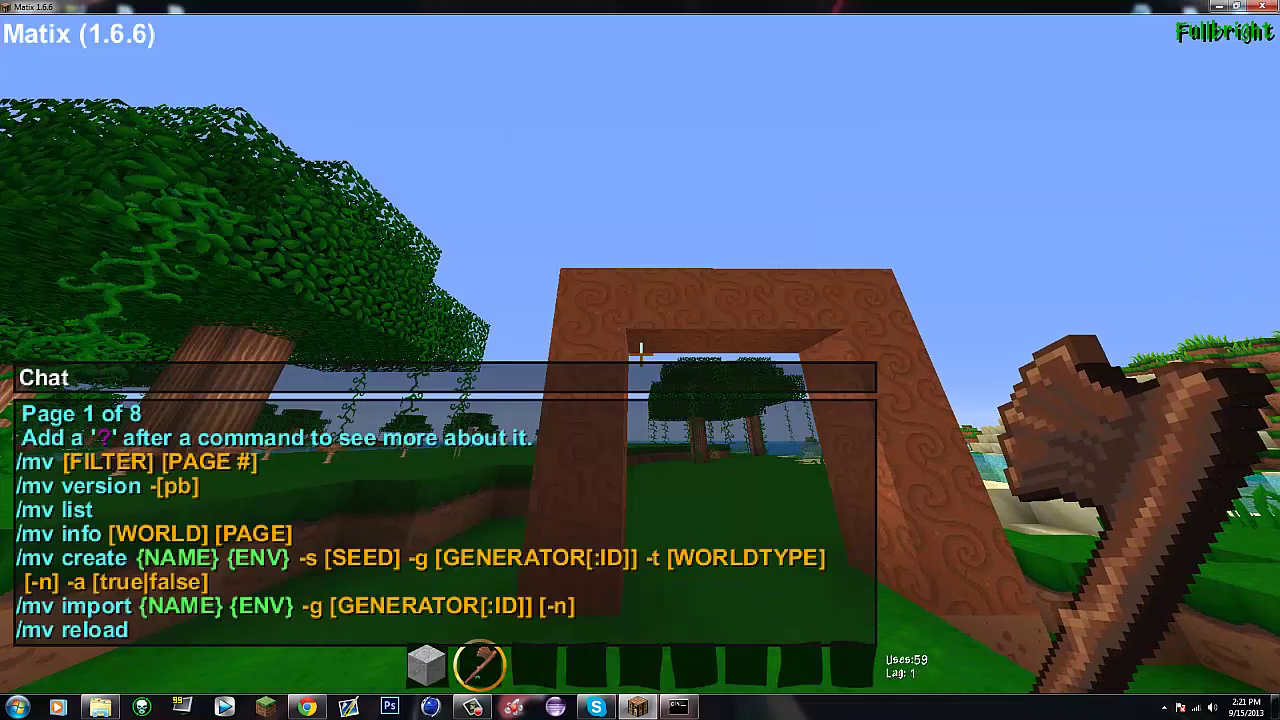
Step: List the server's Multiverse worlds in chat with /mv list
{"action": "type", "text": "/mv lust"}
{"action": "key", "text": "Return"}
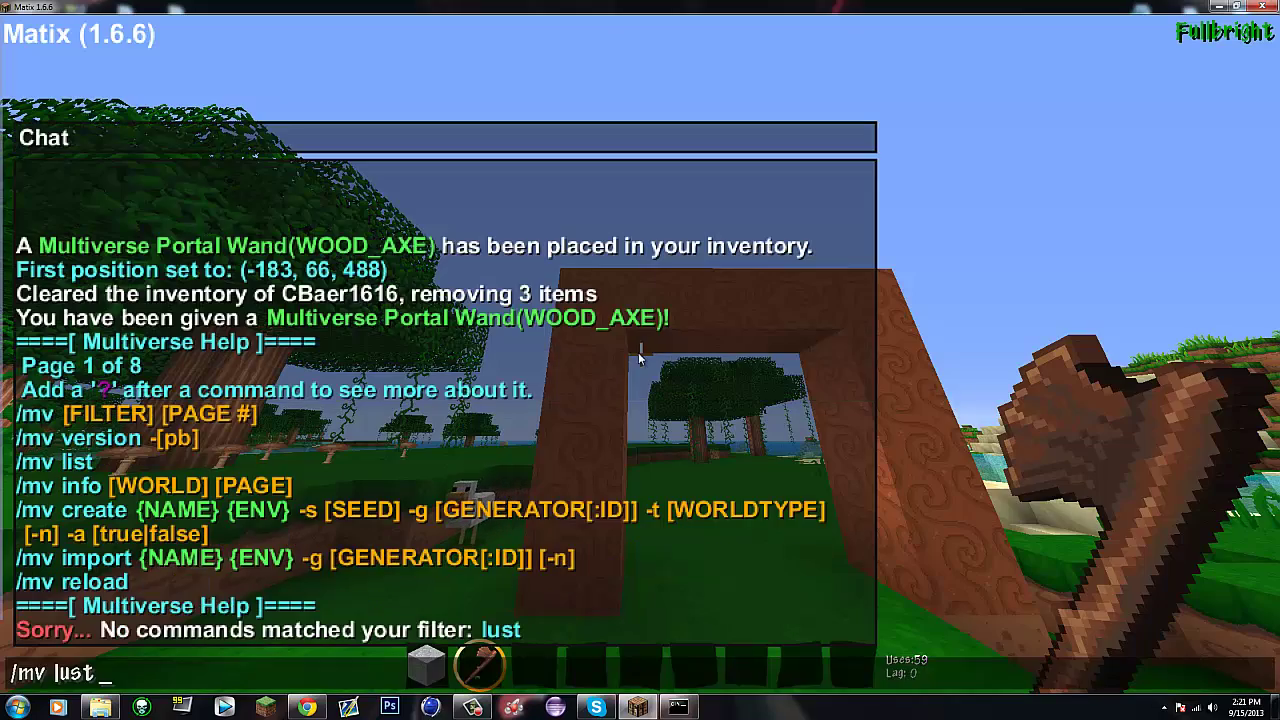
{"action": "type", "text": "st"}
{"action": "key", "text": "Return"}
{"action": "key", "text": "w"}
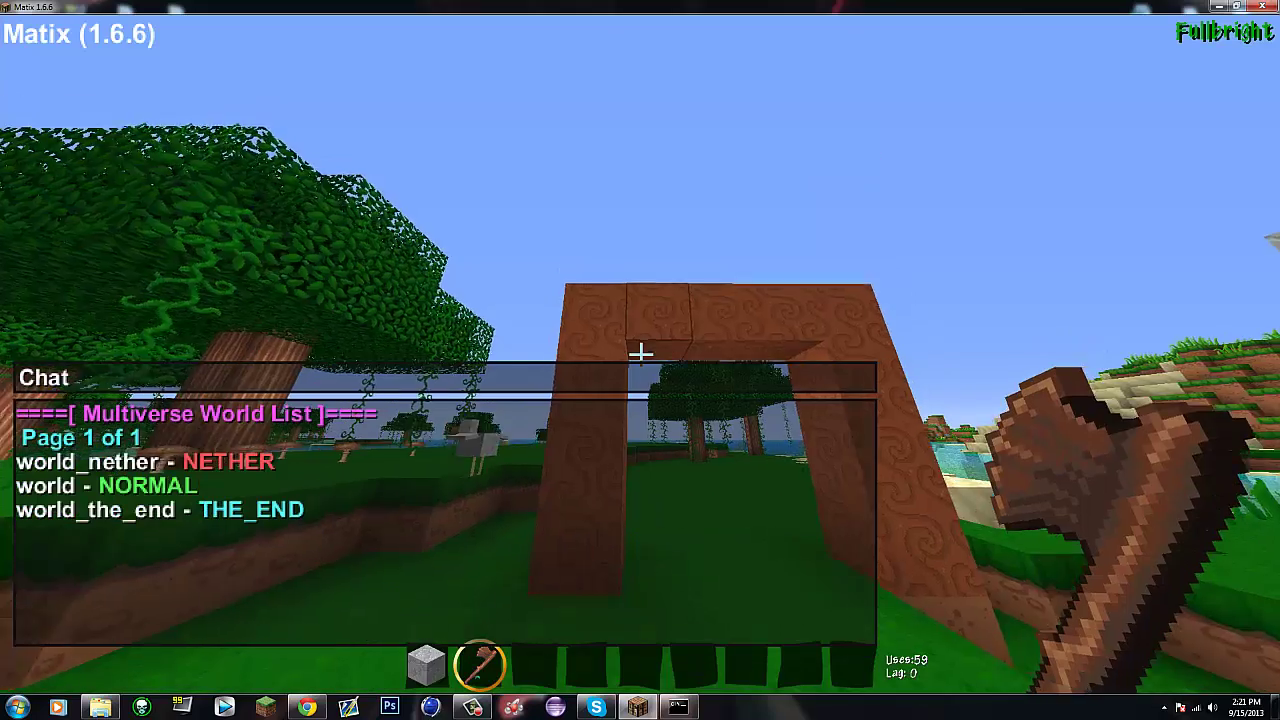
{"action": "key", "text": "s"}
{"action": "key", "text": "d"}
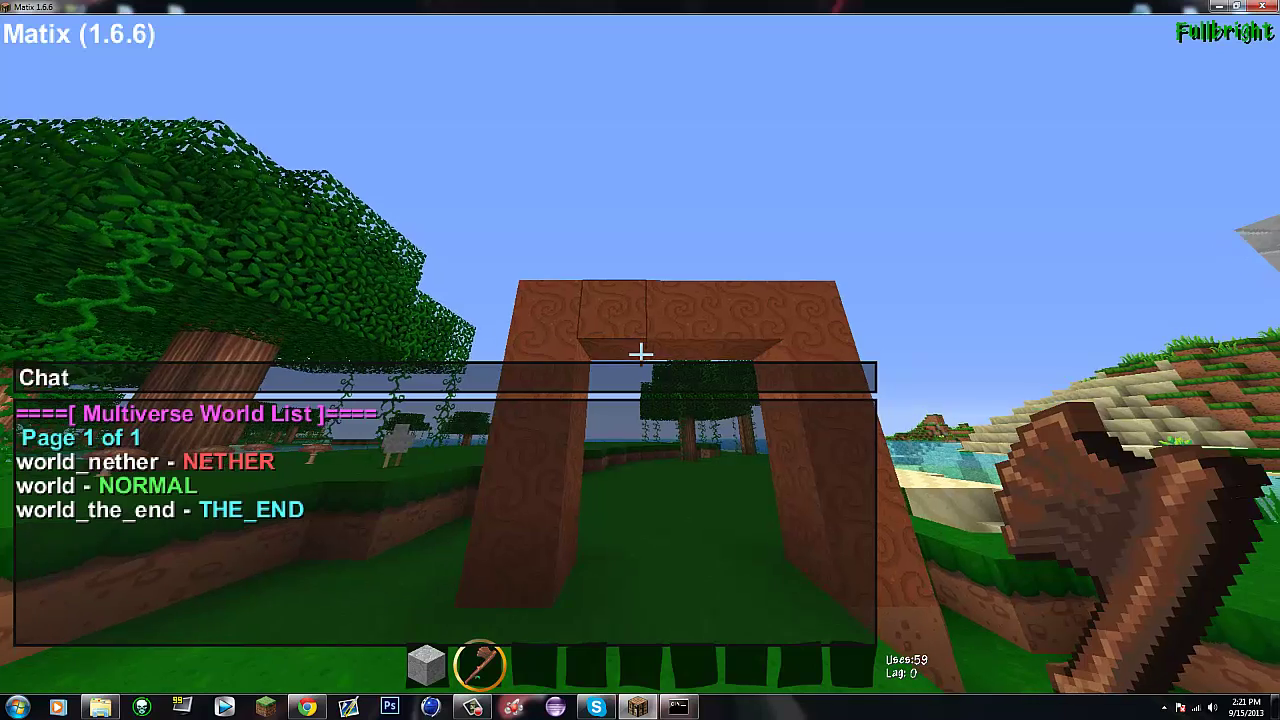
Step: Create a normal-environment world named Youtube with /mv create Youtube normal, without any extra flags
{"action": "key", "text": "t"}
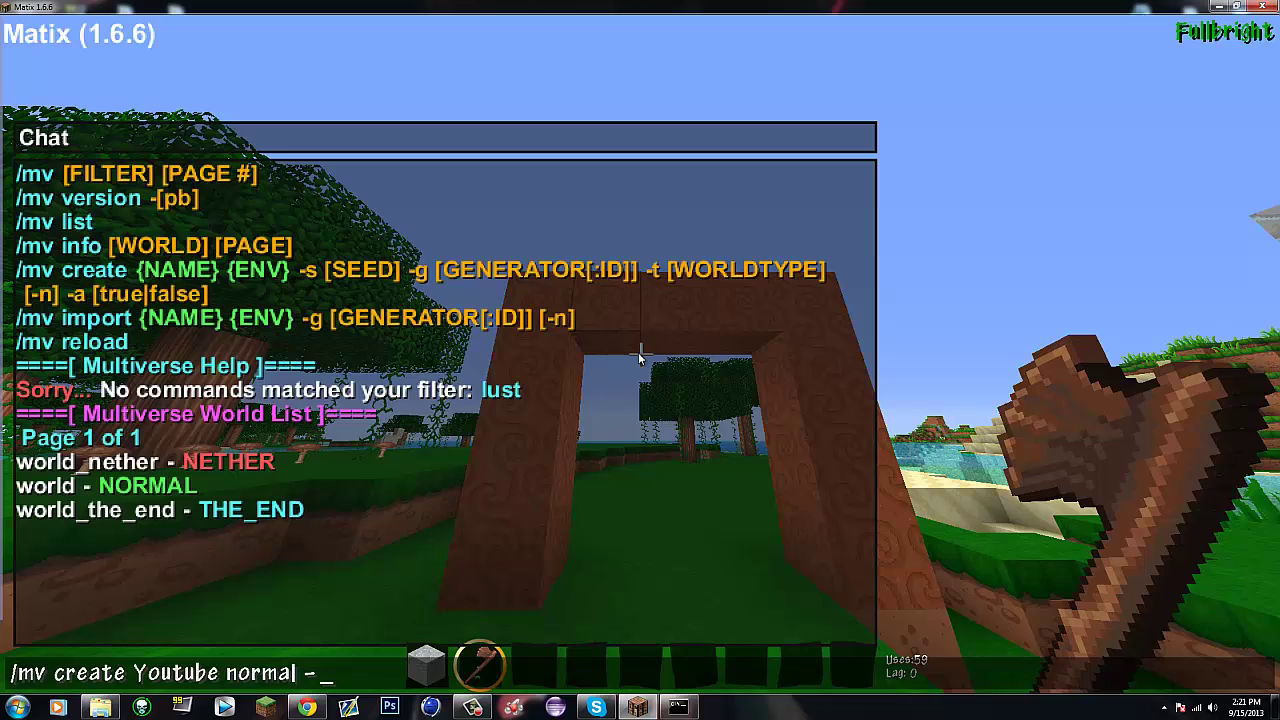
{"action": "scroll", "coordinate": [578, 345], "scroll_direction": "up", "scroll_amount": 1}
{"action": "scroll", "coordinate": [575, 347], "scroll_direction": "down", "scroll_amount": 1}
{"action": "key", "text": "BackSpace"}
{"action": "key", "text": "BackSpace"}
{"action": "key", "text": "Return"}
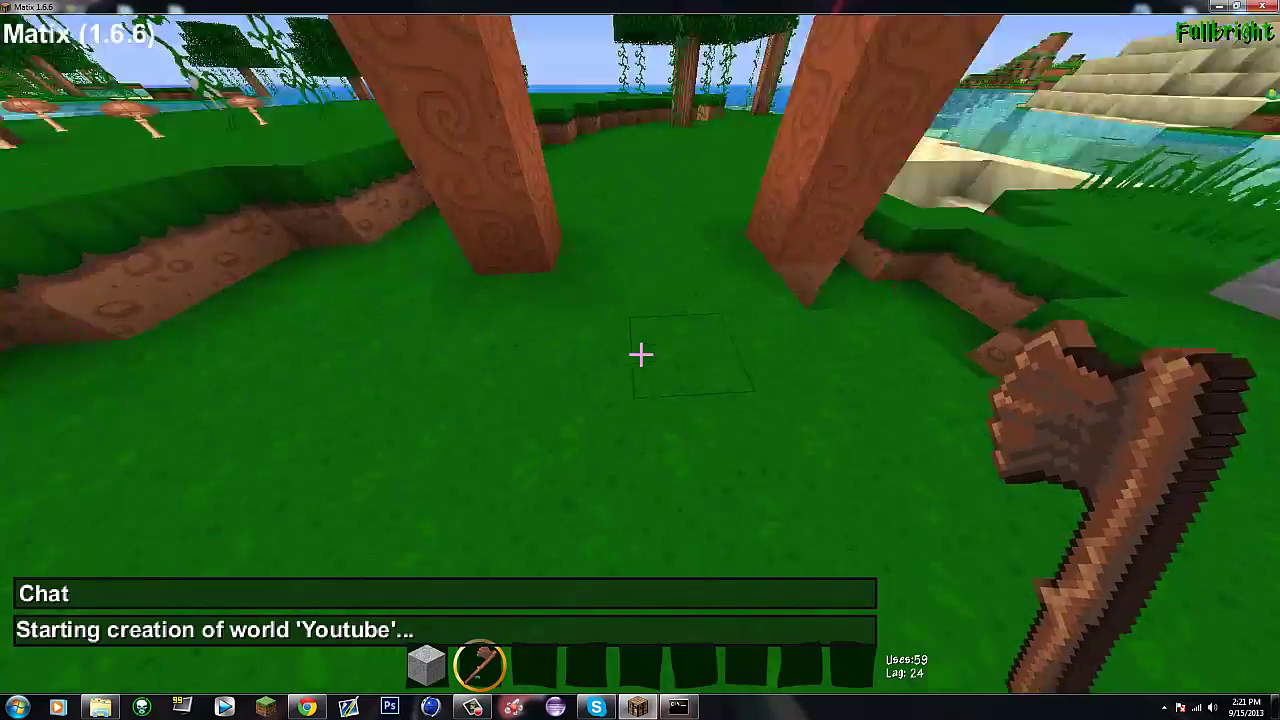
{"action": "key", "text": "w"}
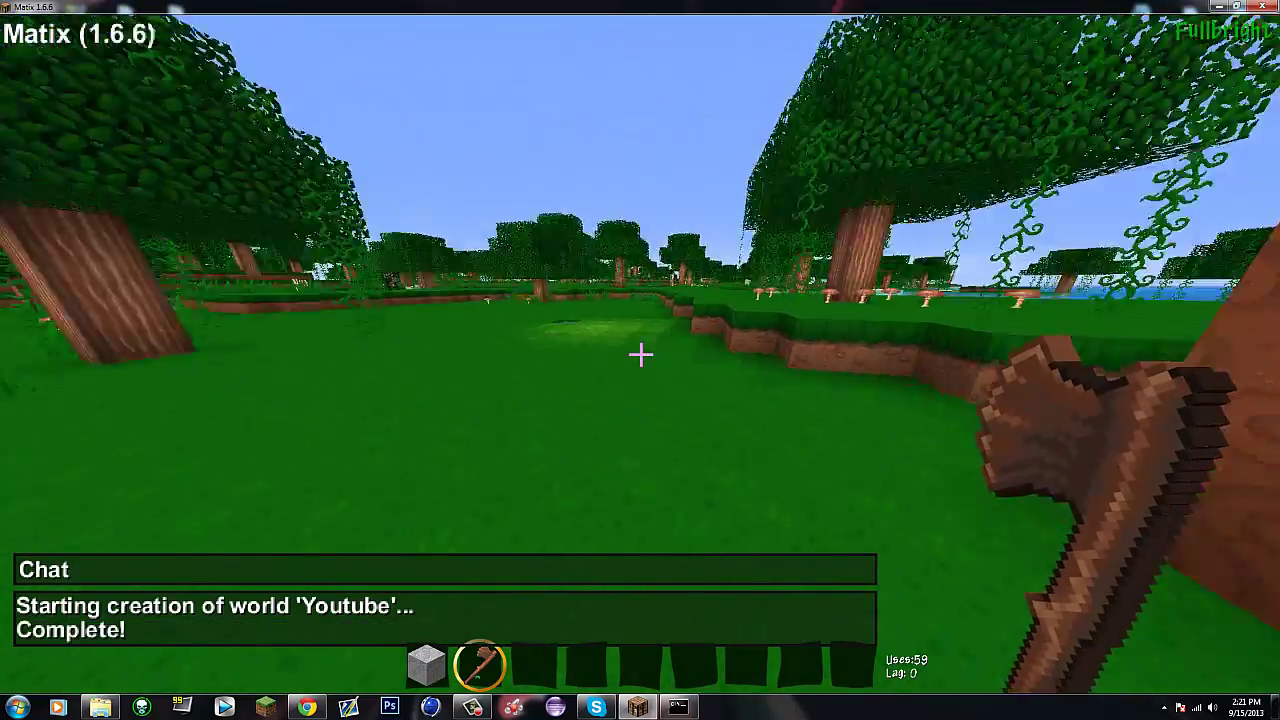
{"action": "key", "text": "t"}
{"action": "key", "text": "Escape"}
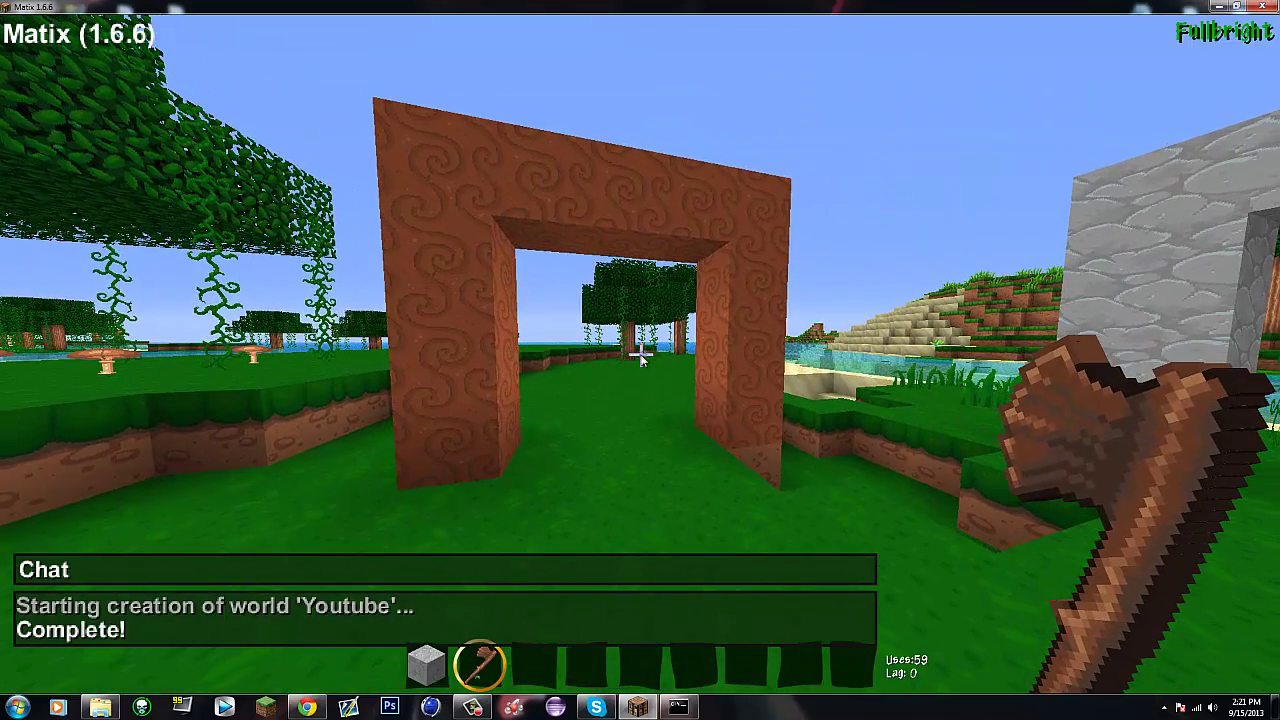
{"action": "key", "text": "slash"}
{"action": "type", "text": "s"}
{"action": "key", "text": "Escape"}
Step: Teleport to the Youtube world with /mvtp Youtube and swim up to the water's surface
{"action": "key", "text": "slash"}
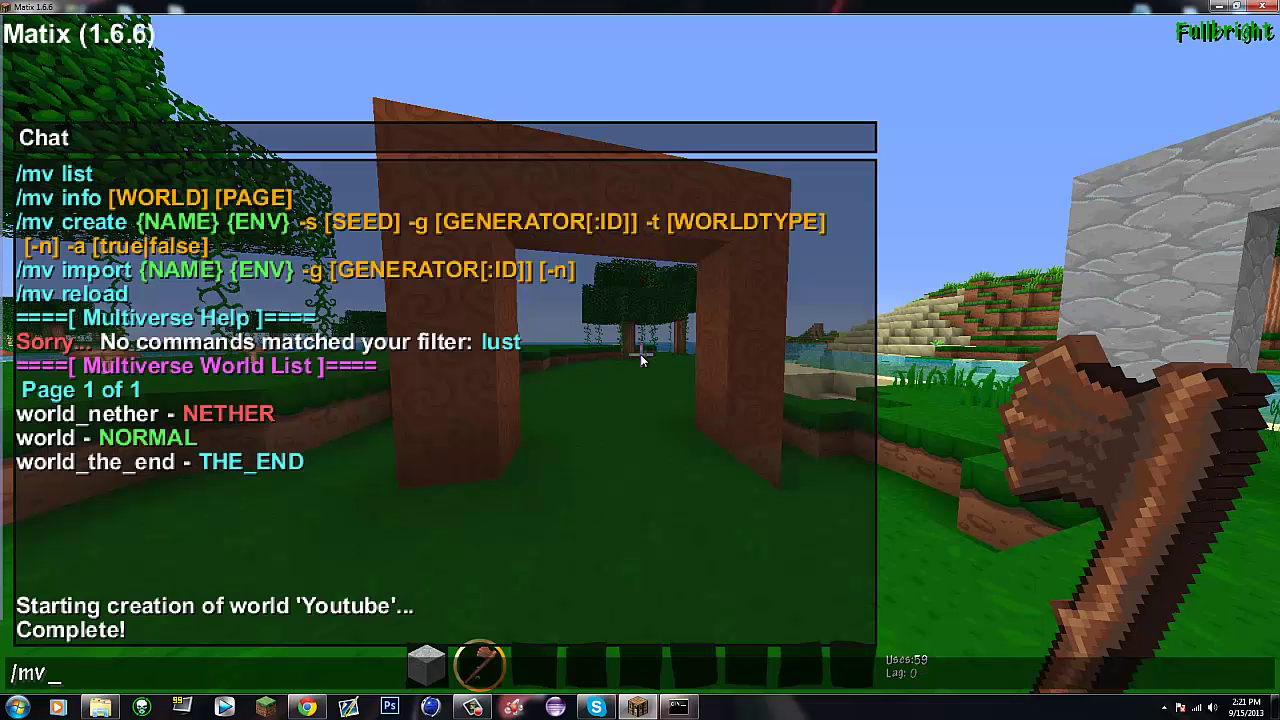
{"action": "type", "text": "mvtp Youtube"}
{"action": "key", "text": "Return"}
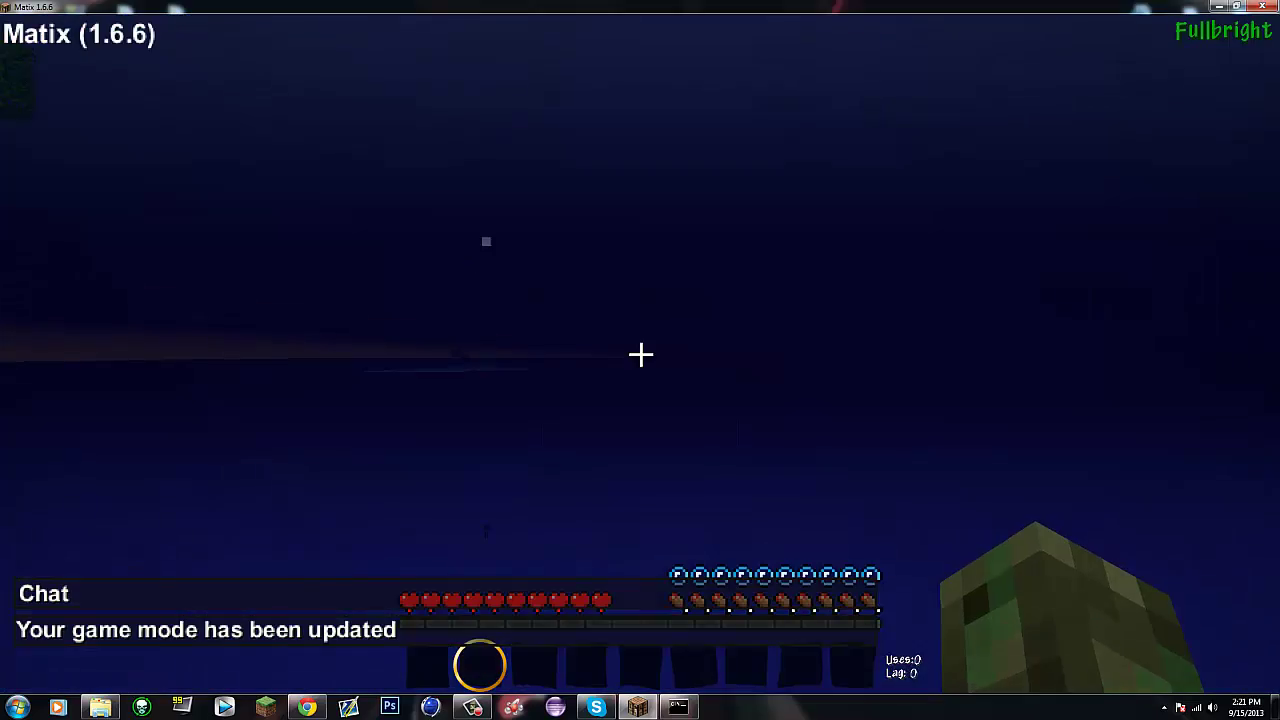
{"action": "key", "text": "space"}
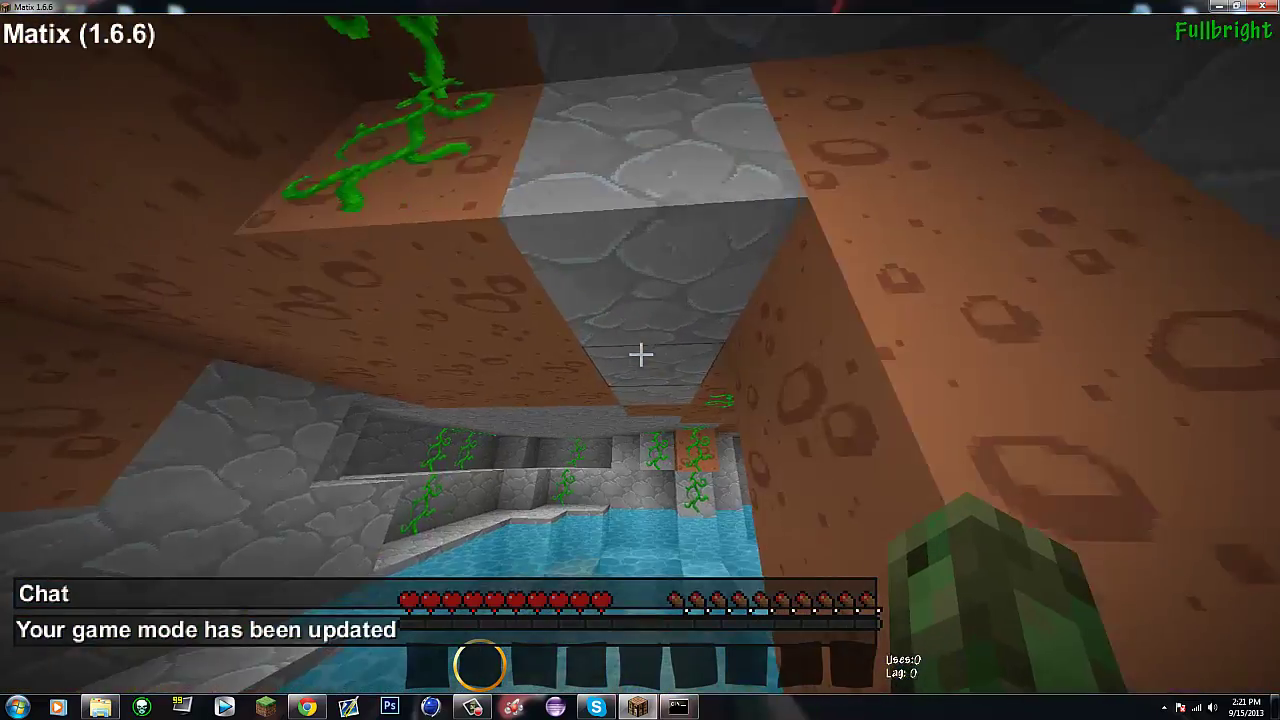
Step: Switch your own game mode to creative with /gamemode 1
{"action": "key", "text": "slash"}
{"action": "type", "text": "gamemod"}
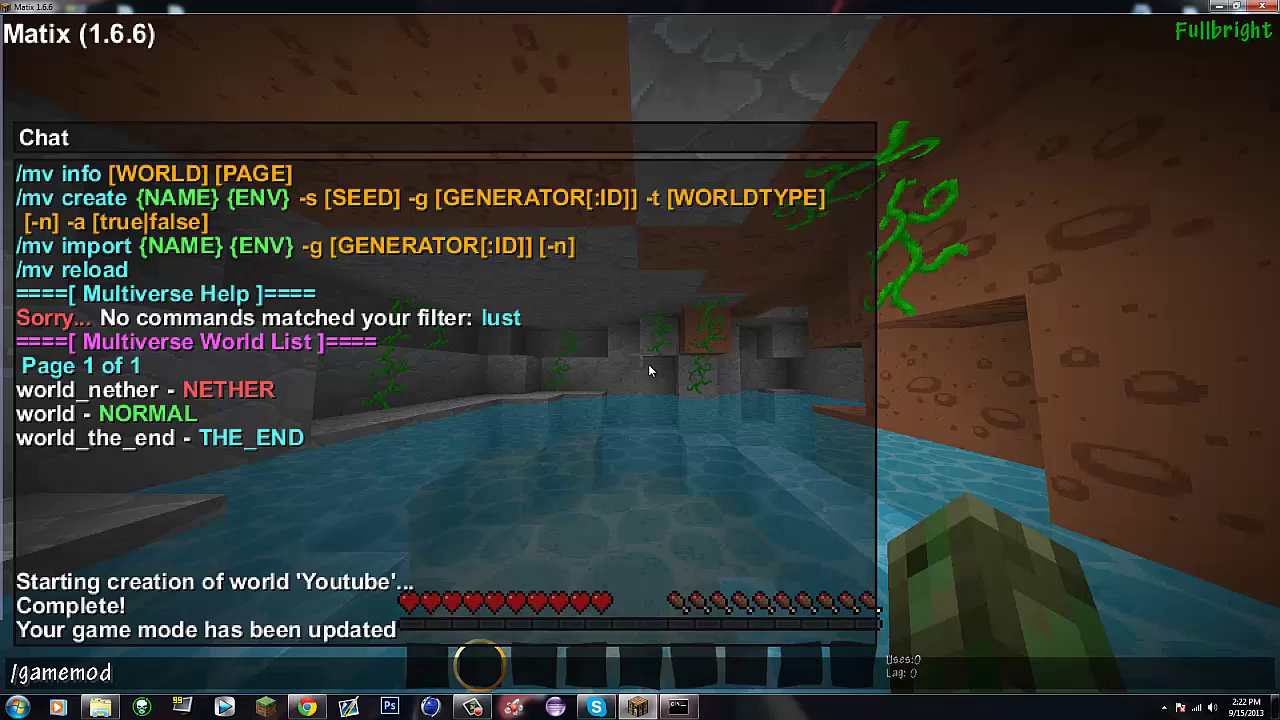
{"action": "type", "text": "e 1"}
{"action": "key", "text": "Return"}
Step: Break the dirt and stone blocks of the cave ceiling upward to get out to the surface
{"action": "left_click", "coordinate": [640, 356]}
{"action": "left_click", "coordinate": [640, 356]}
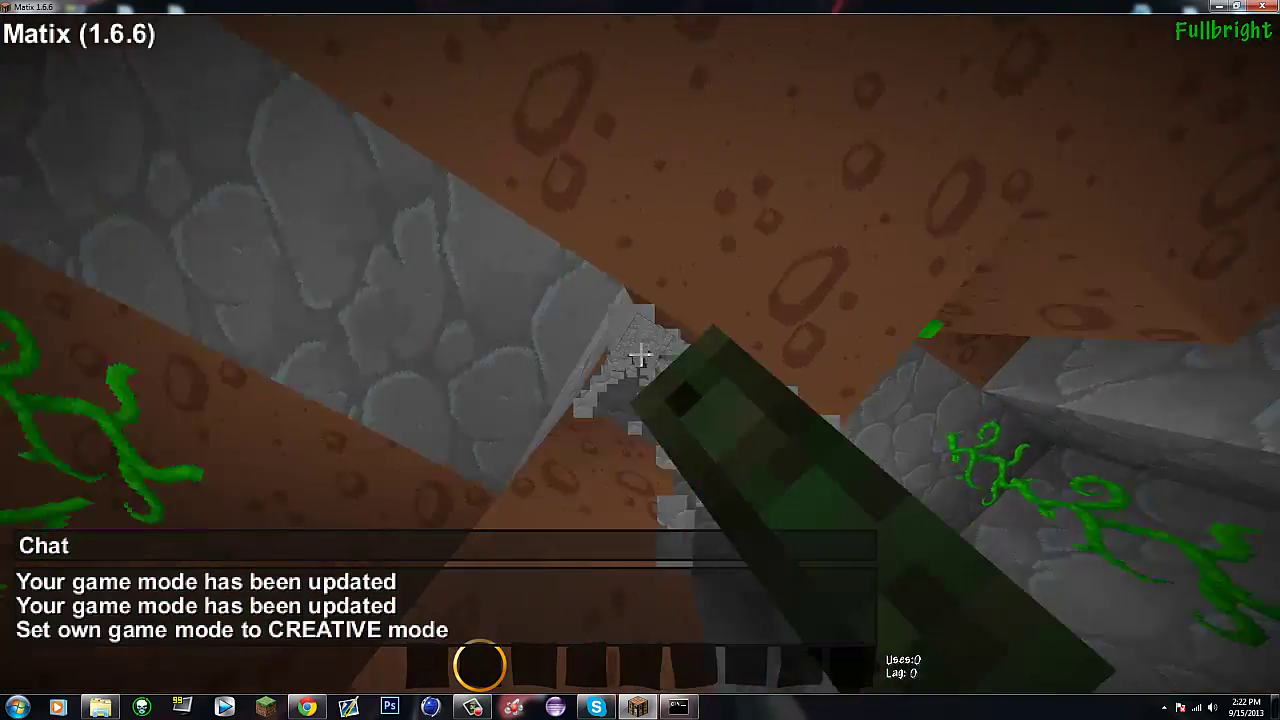
{"action": "left_click", "coordinate": [640, 356]}
{"action": "left_click", "coordinate": [640, 356]}
{"action": "left_click", "coordinate": [640, 356]}
{"action": "left_click", "coordinate": [640, 356]}
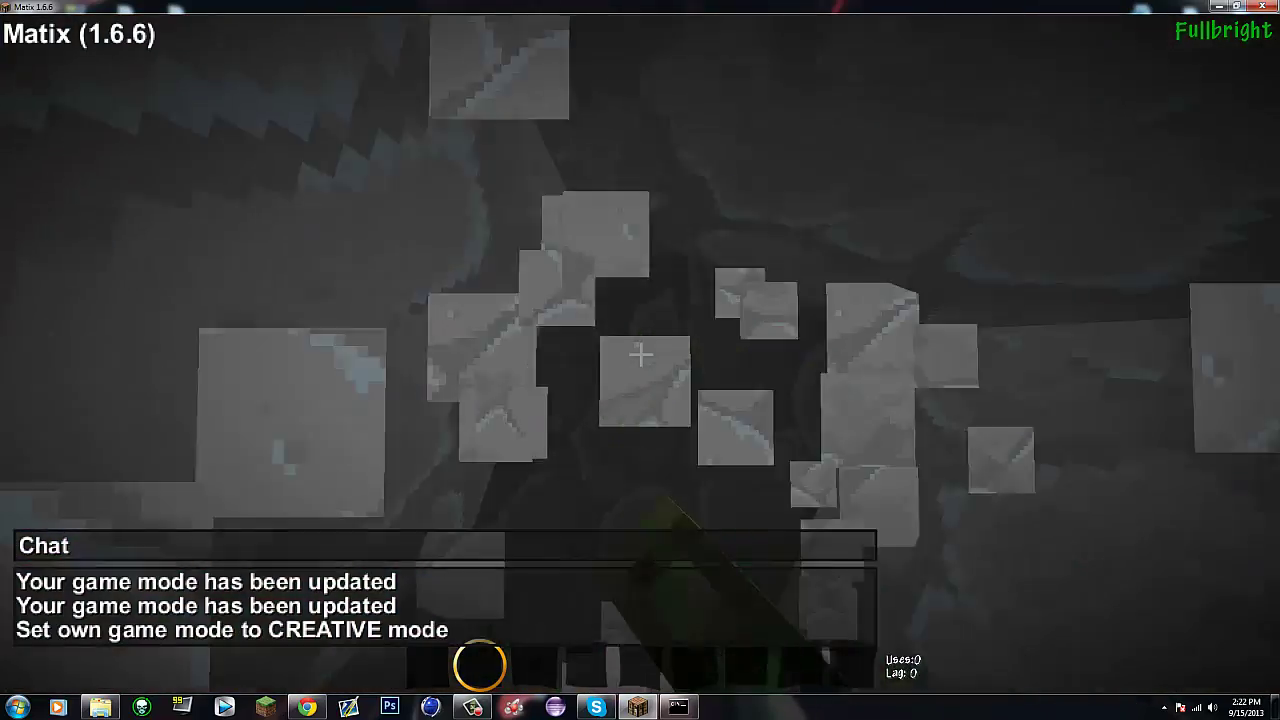
{"action": "left_click", "coordinate": [640, 356]}
{"action": "left_click", "coordinate": [640, 356]}
{"action": "left_click", "coordinate": [640, 356]}
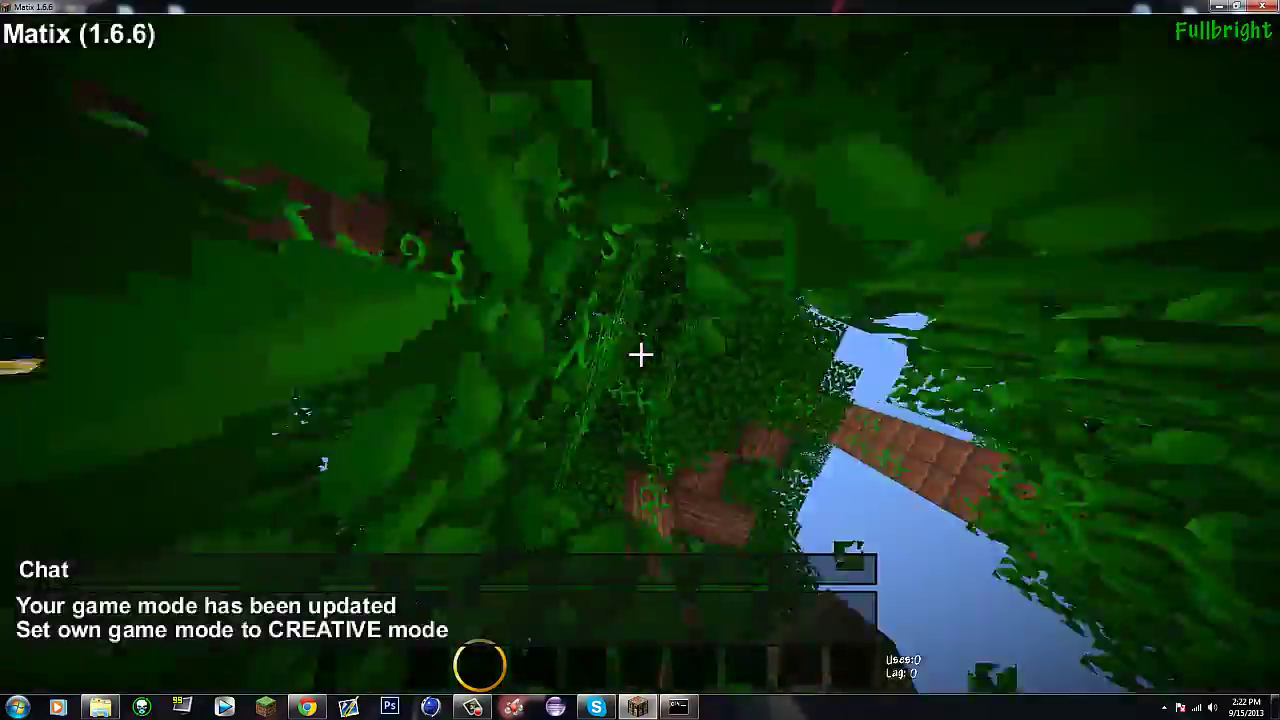
Step: Fly up out of the jungle trees and look over the Youtube world's terrain from above
{"action": "key", "text": "w"}
{"action": "left_click", "coordinate": [640, 356]}
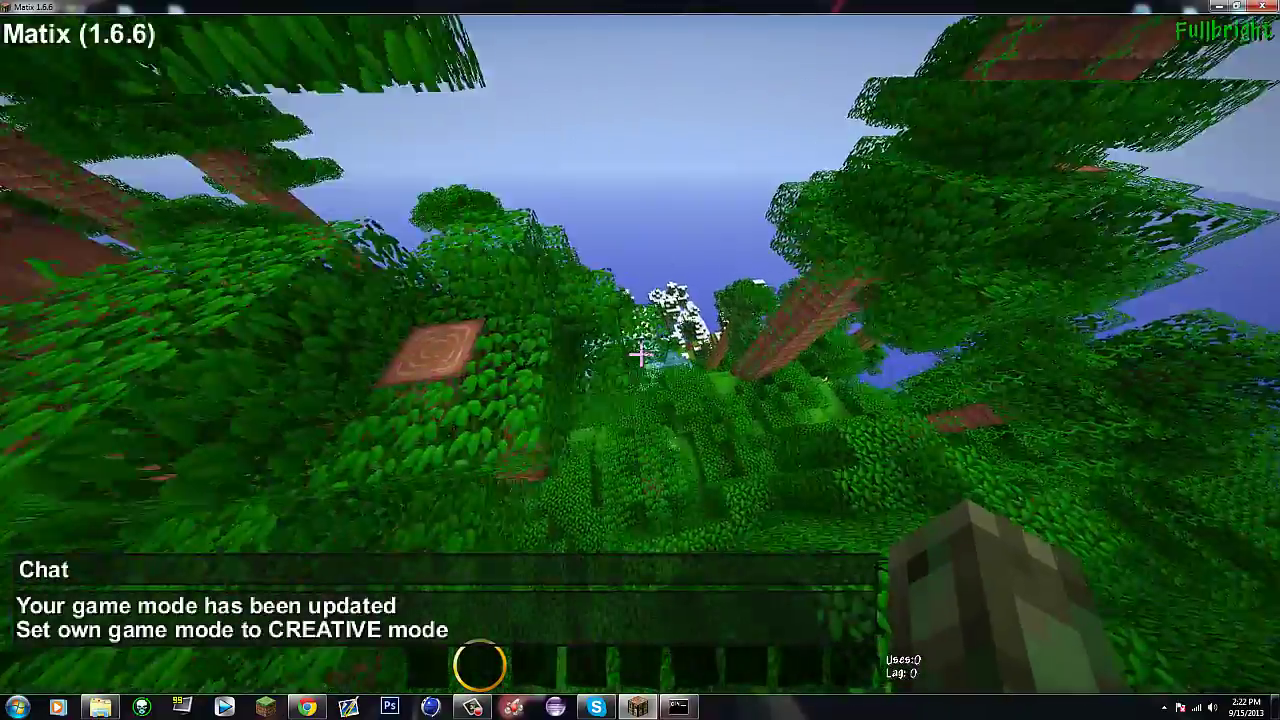
{"action": "key", "text": "w"}
{"action": "key", "text": "e"}
{"action": "key", "text": "e"}
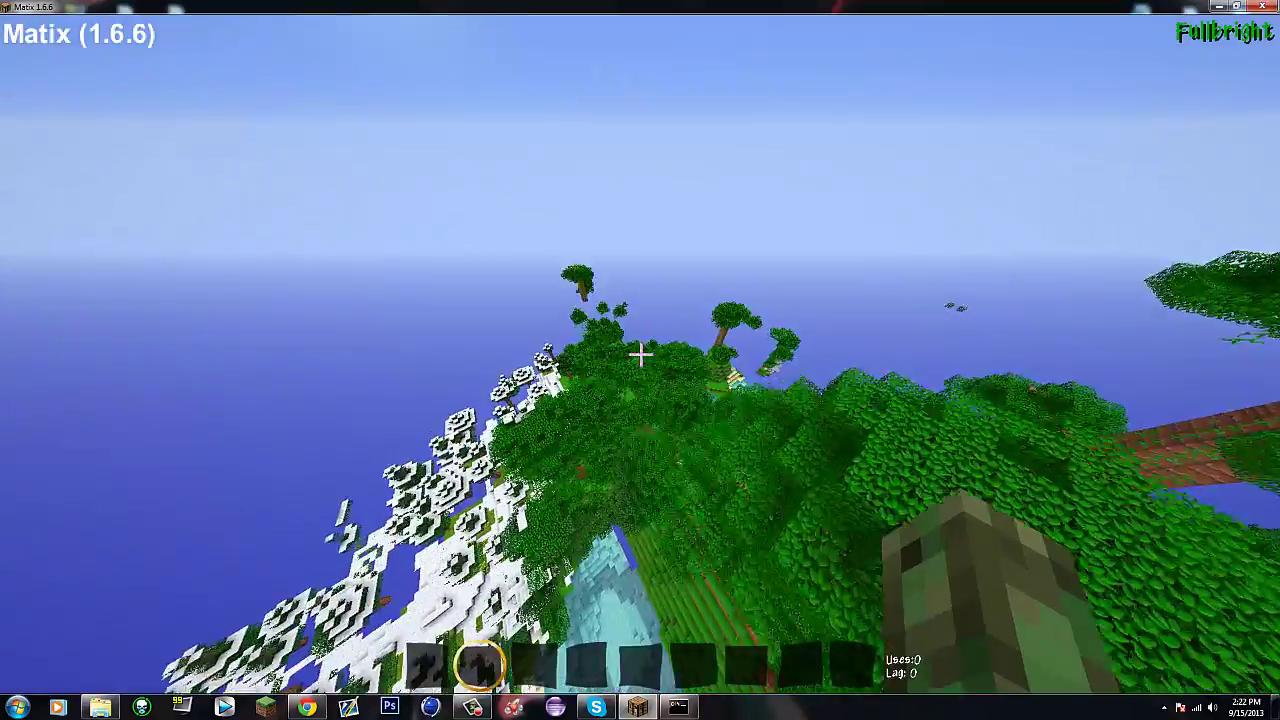
{"action": "key", "text": "w"}
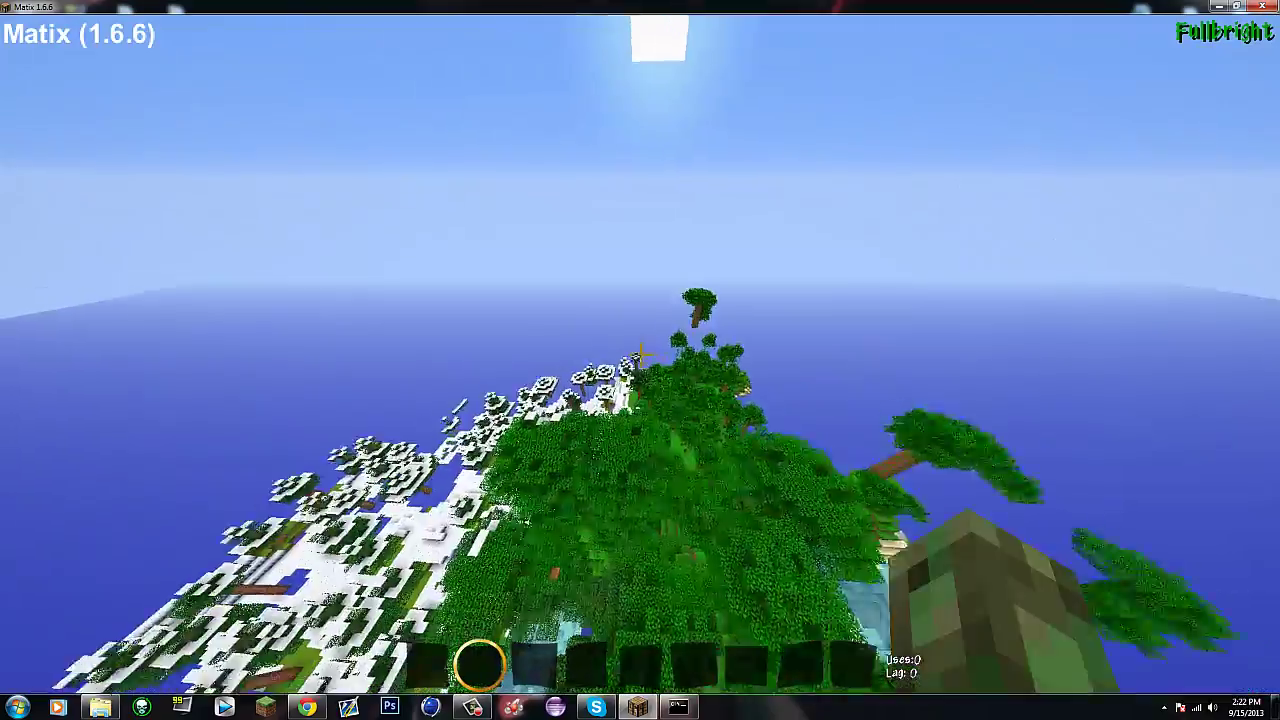
{"action": "left_click", "coordinate": [640, 355]}
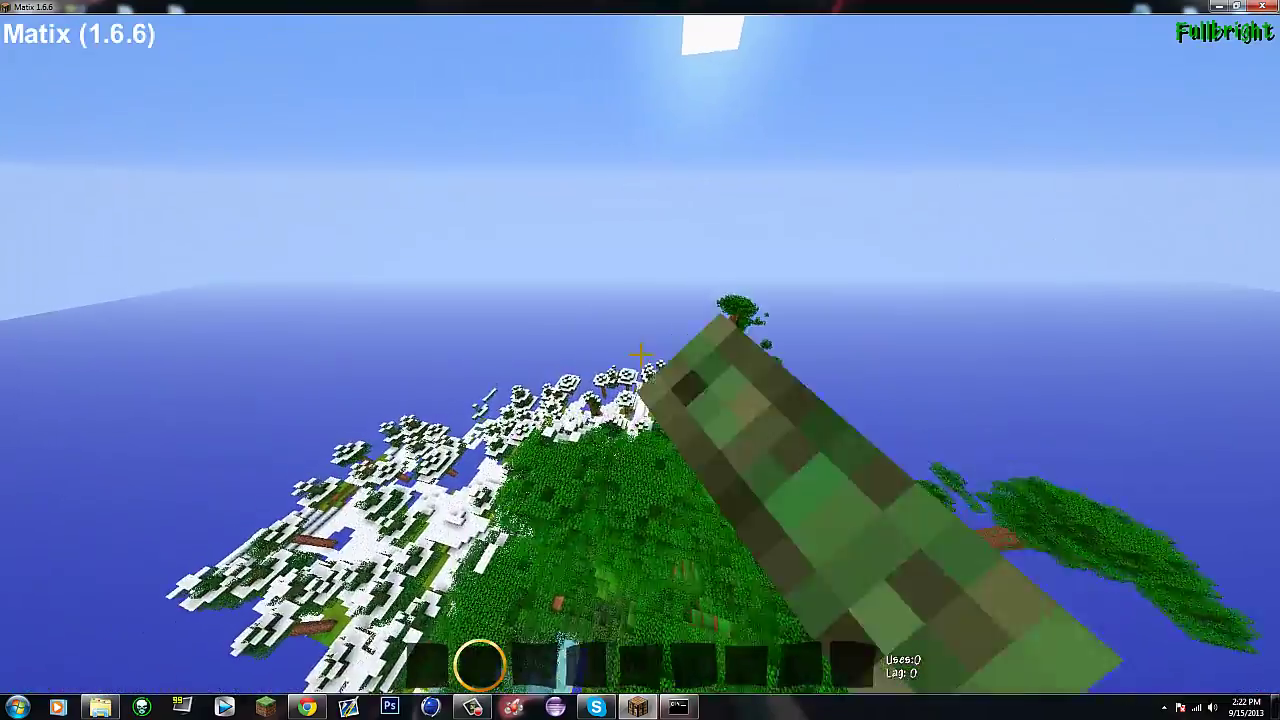
{"action": "key", "text": "w"}
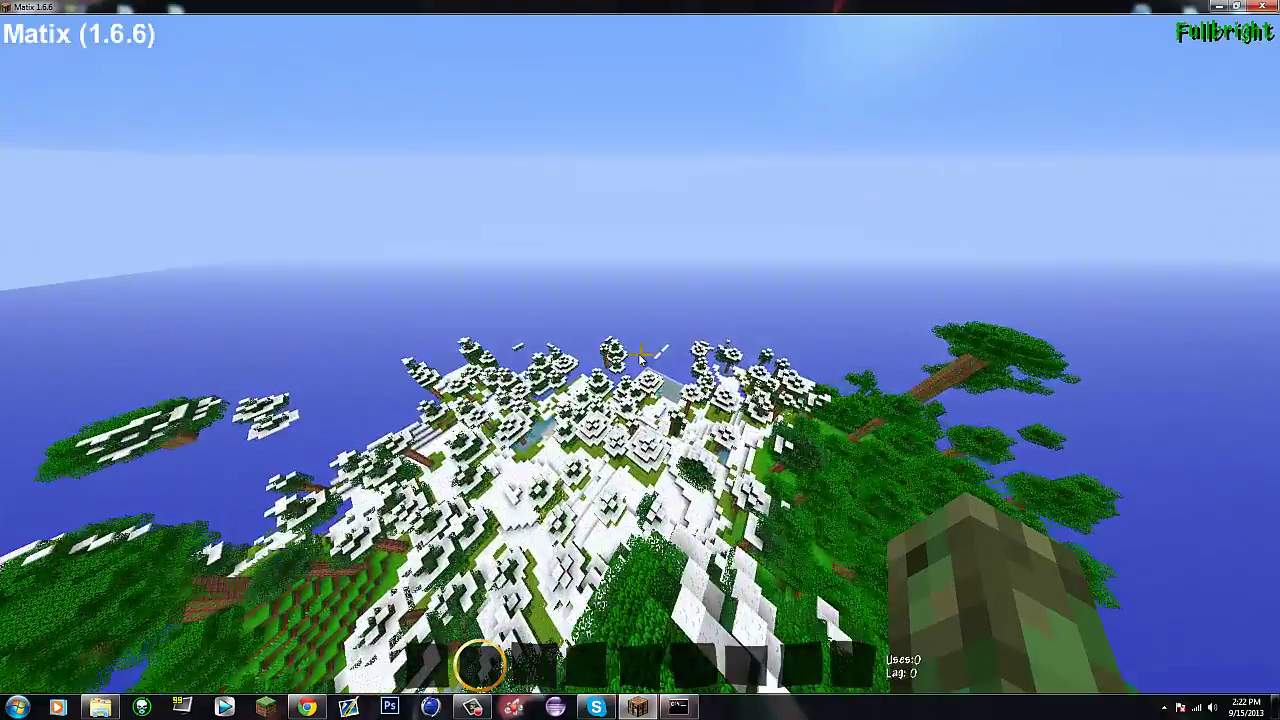
{"action": "key", "text": "slash"}
{"action": "type", "text": "ba"}
{"action": "key", "text": "Return"}
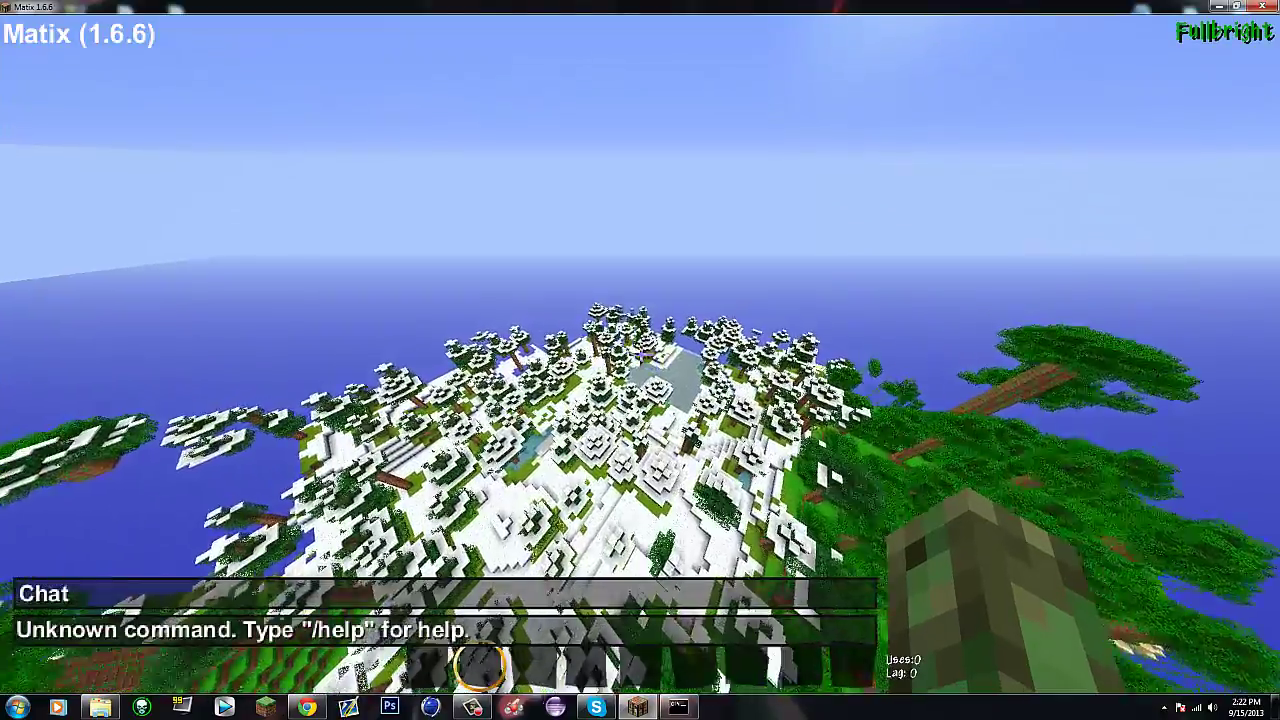
{"action": "key", "text": "t"}
{"action": "key", "text": "Escape"}
Step: Fly down to the frozen lake in the snowy forest, copying a Spruce Wood block from a tree on the way
{"action": "key", "text": "w"}
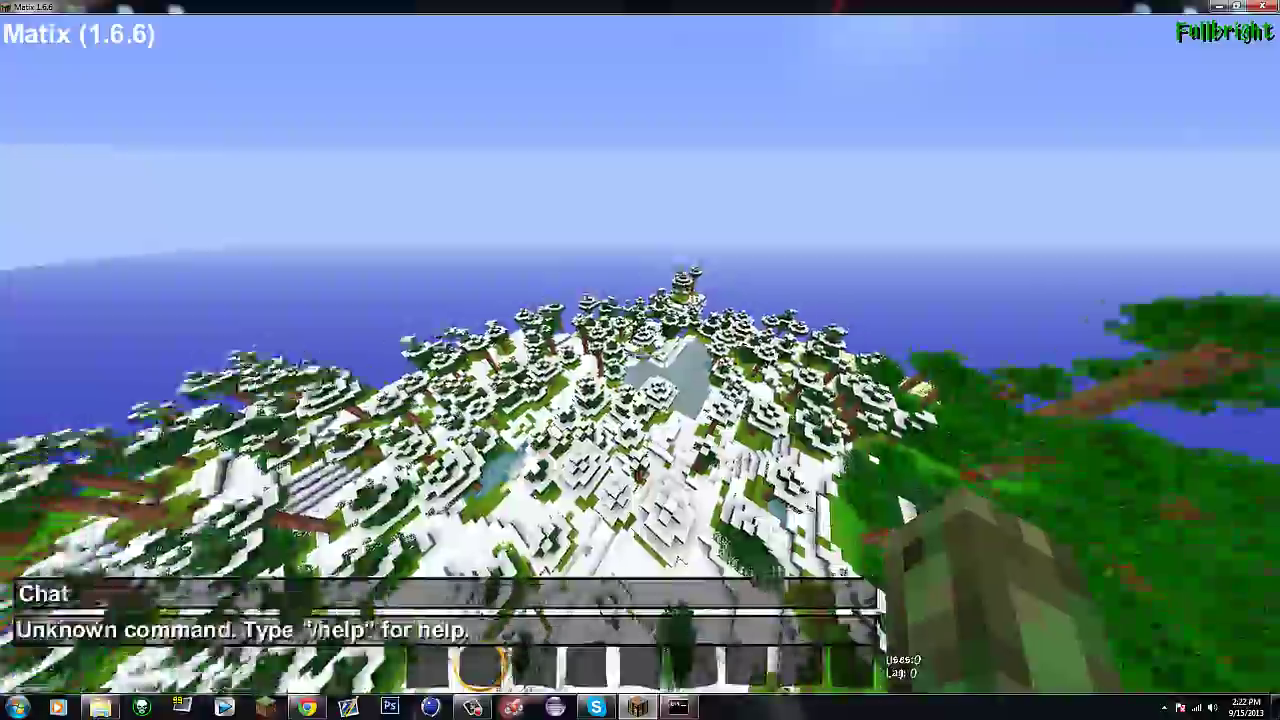
{"action": "key", "text": "w"}
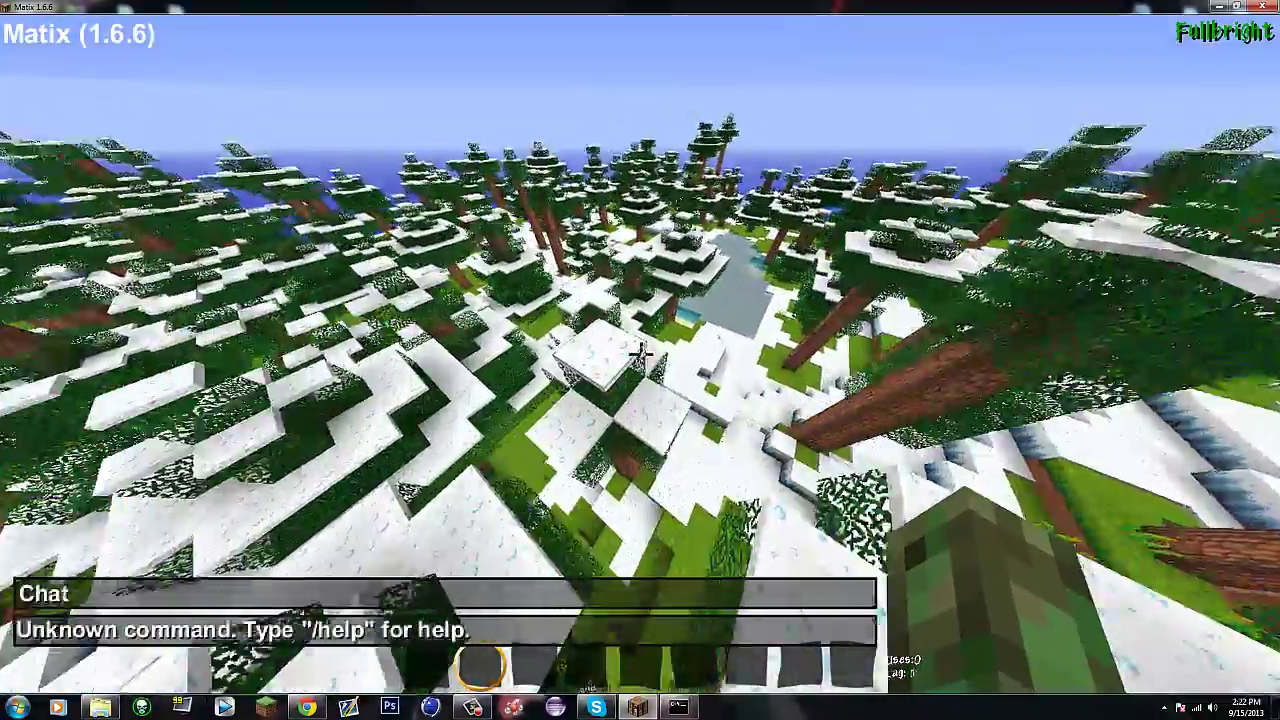
{"action": "key", "text": "w"}
{"action": "middle_click", "coordinate": [640, 354]}
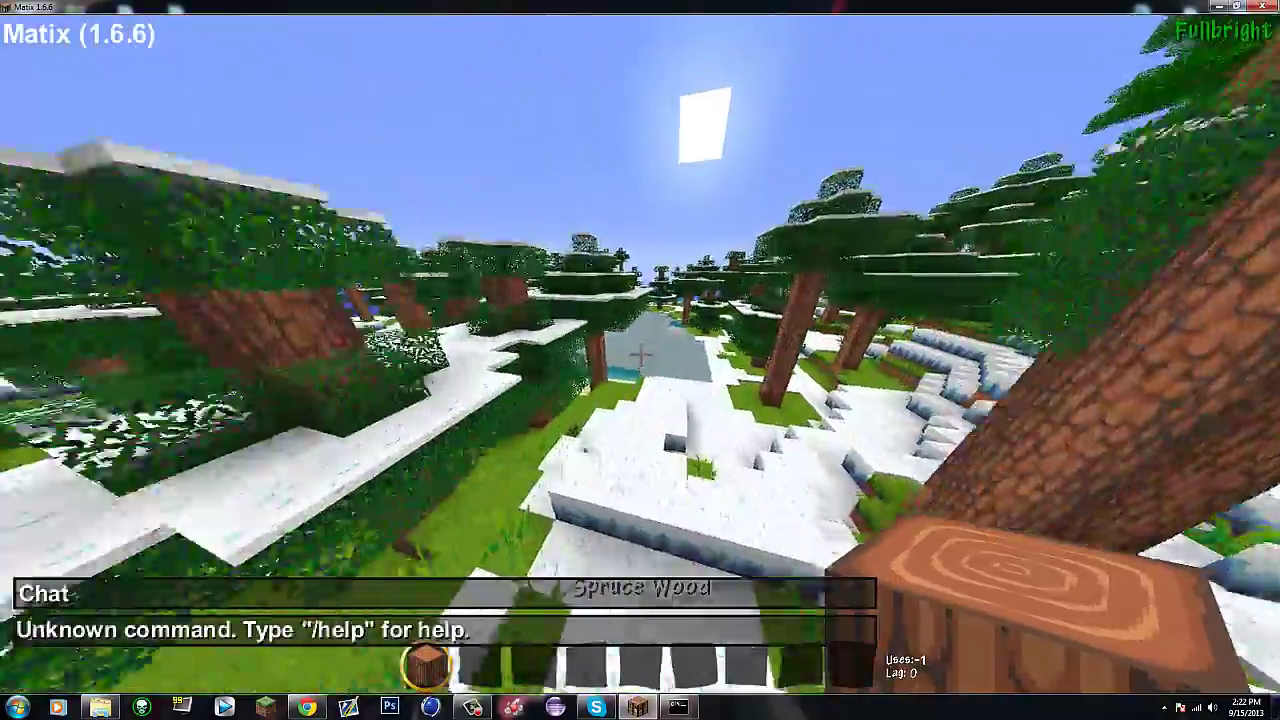
{"action": "key", "text": "w"}
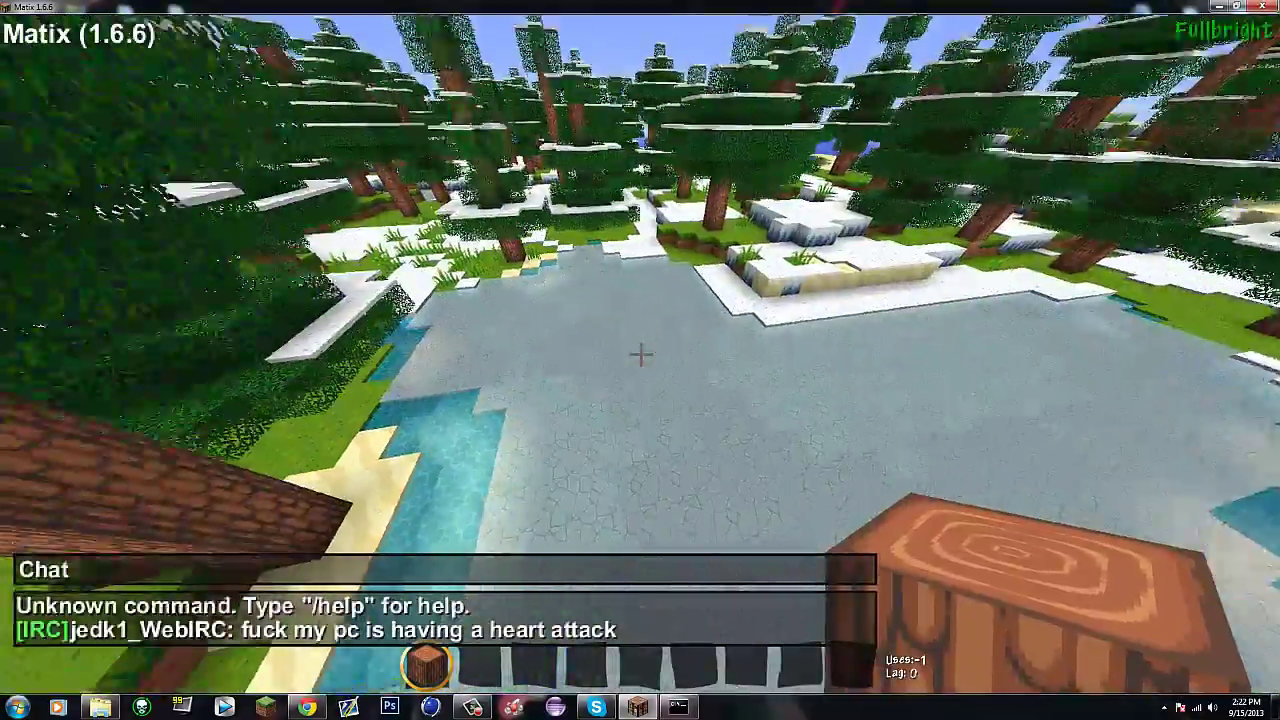
Step: Build a Spruce Wood portal frame about five blocks wide and four blocks high on the frozen lake
{"action": "right_click", "coordinate": [640, 354]}
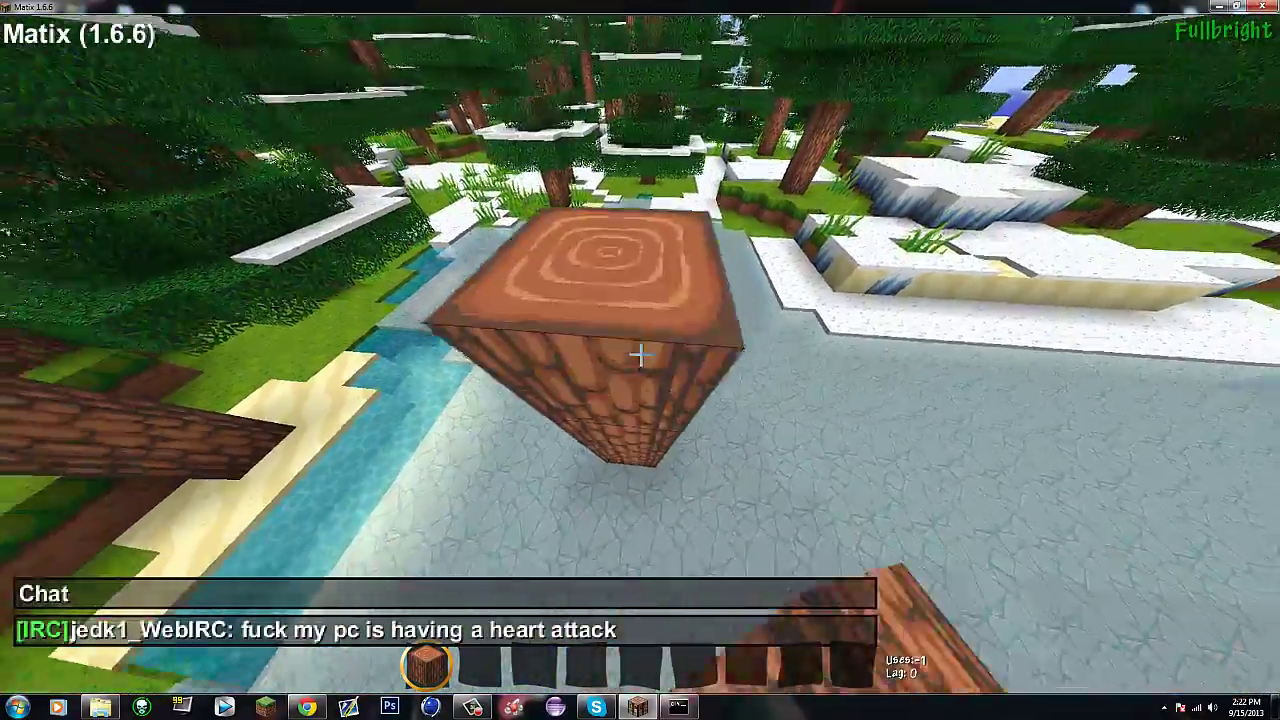
{"action": "right_click", "coordinate": [640, 354]}
{"action": "right_click", "coordinate": [640, 354]}
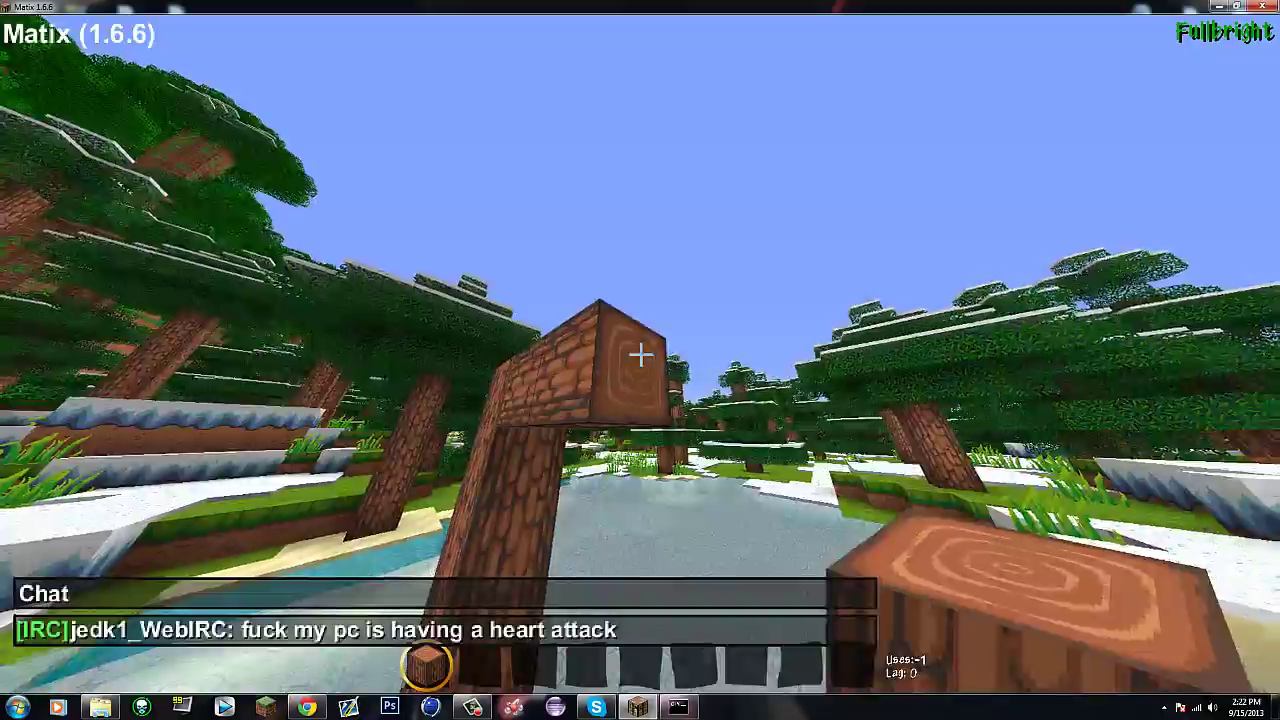
{"action": "right_click", "coordinate": [640, 354]}
{"action": "key", "text": "space"}
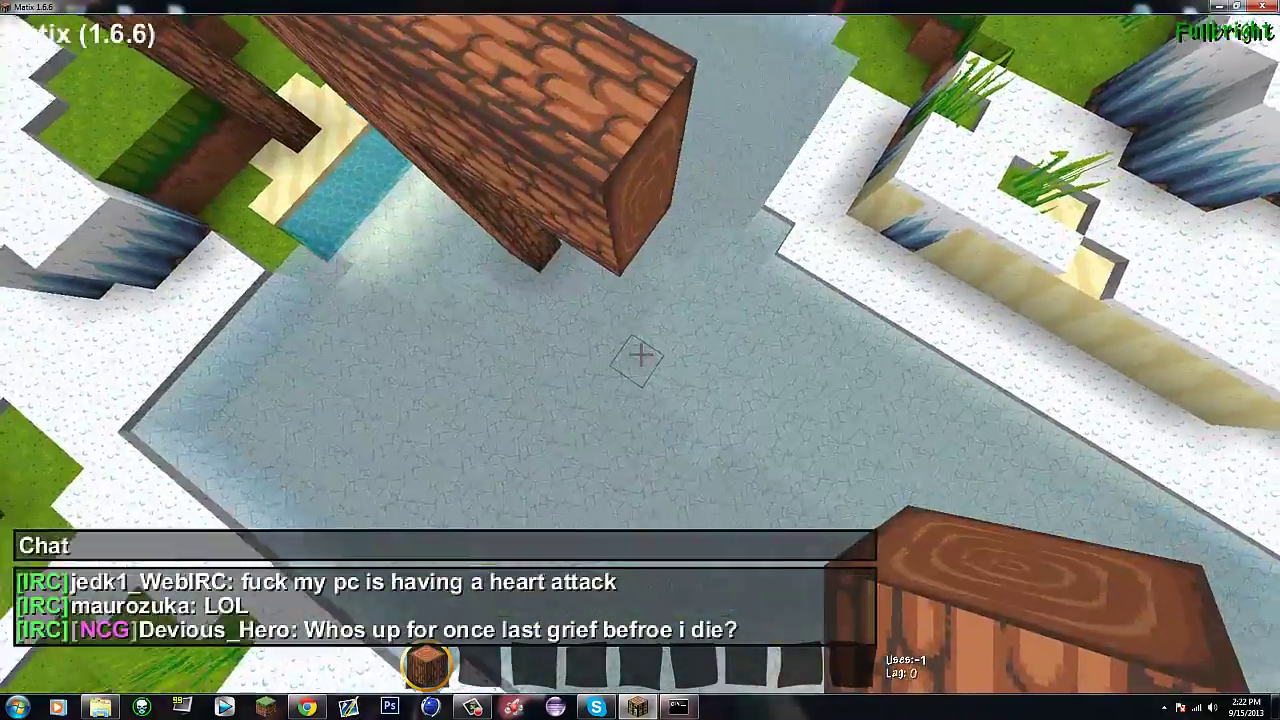
{"action": "right_click", "coordinate": [640, 354]}
{"action": "right_click", "coordinate": [640, 354]}
{"action": "right_click", "coordinate": [640, 354]}
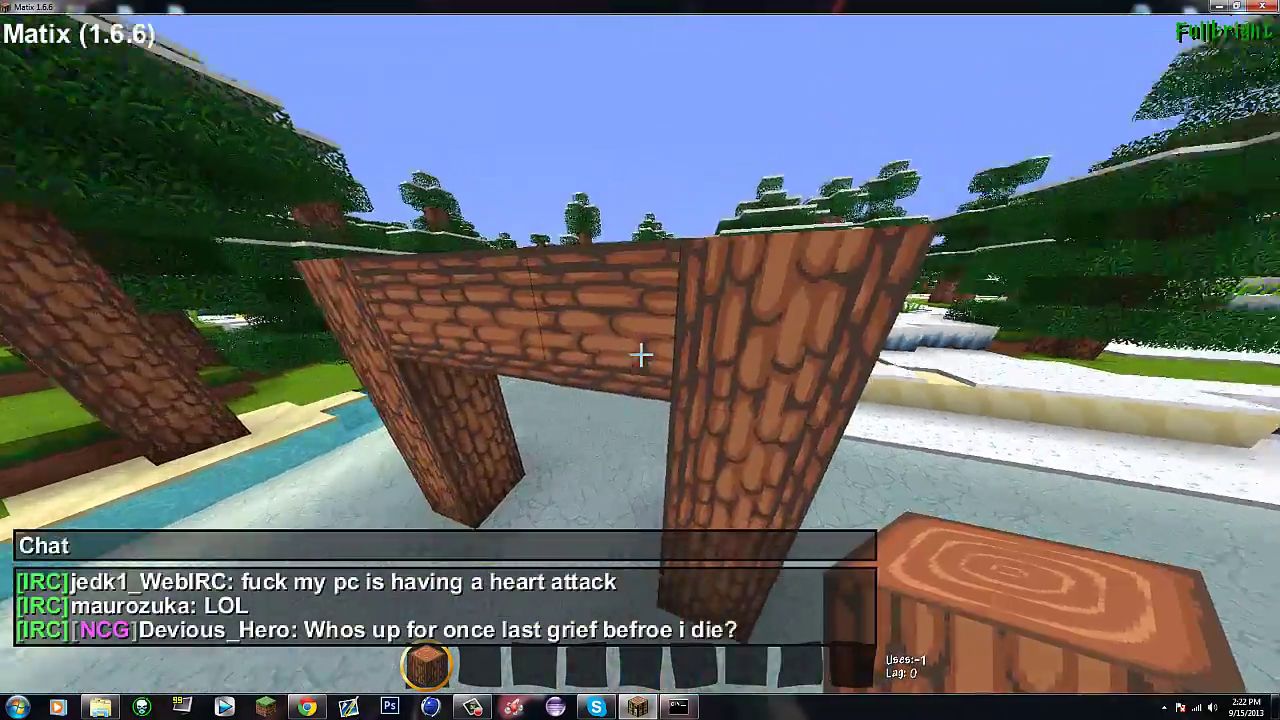
Step: Get the Multiverse portal wand with /mvp wand
{"action": "type", "text": "/mv"}
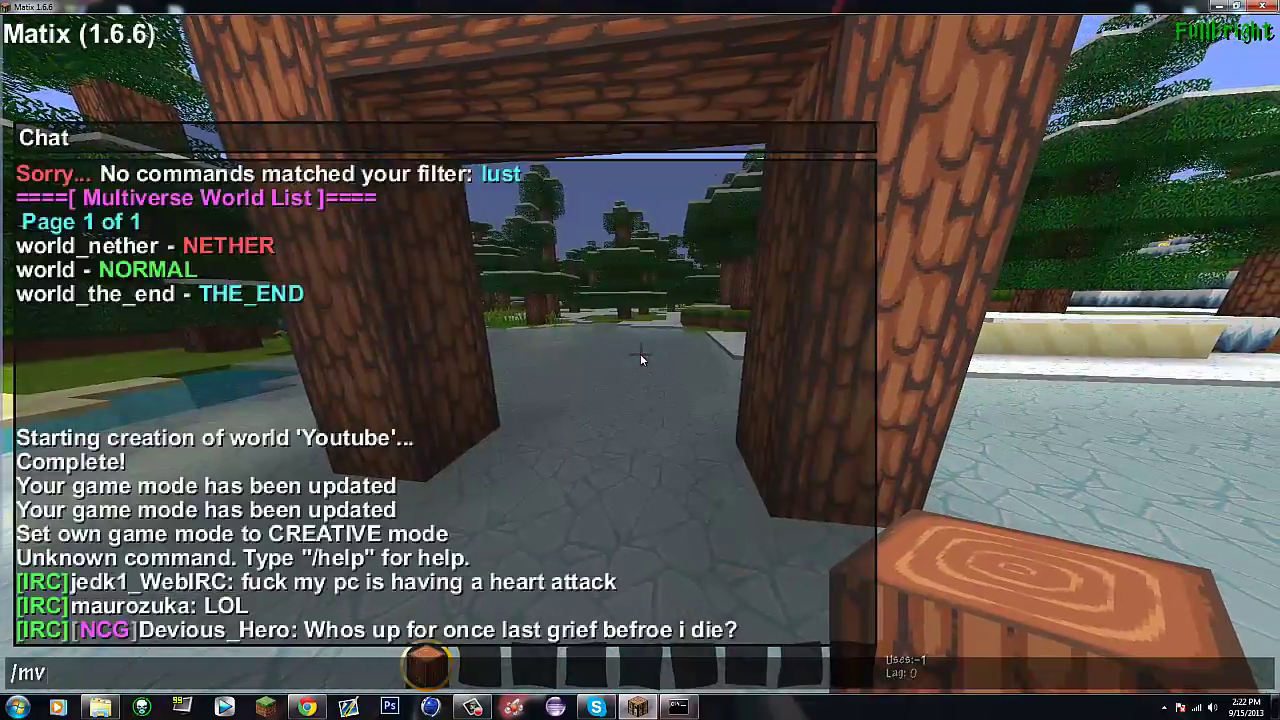
{"action": "type", "text": "p wand"}
{"action": "key", "text": "Return"}
Step: Build a second portal frame of ice, about five blocks wide and four blocks high, beside the wooden one
{"action": "key", "text": "3"}
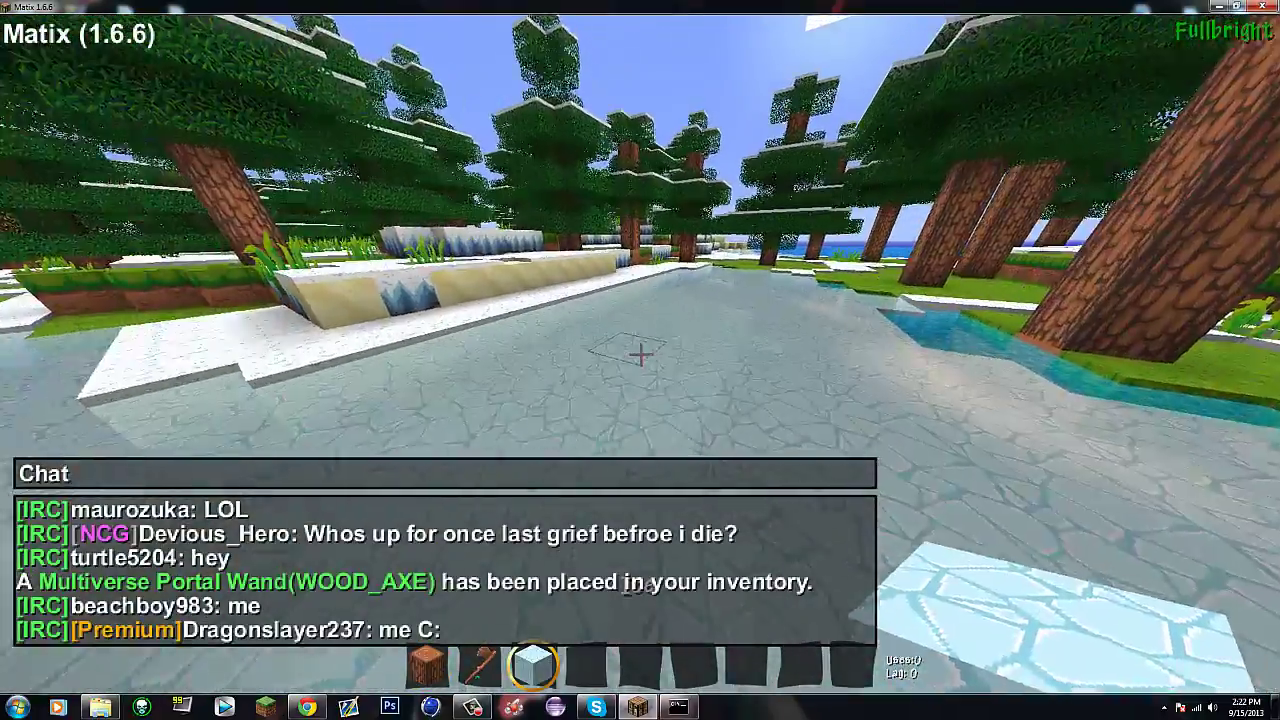
{"action": "right_click", "coordinate": [640, 354]}
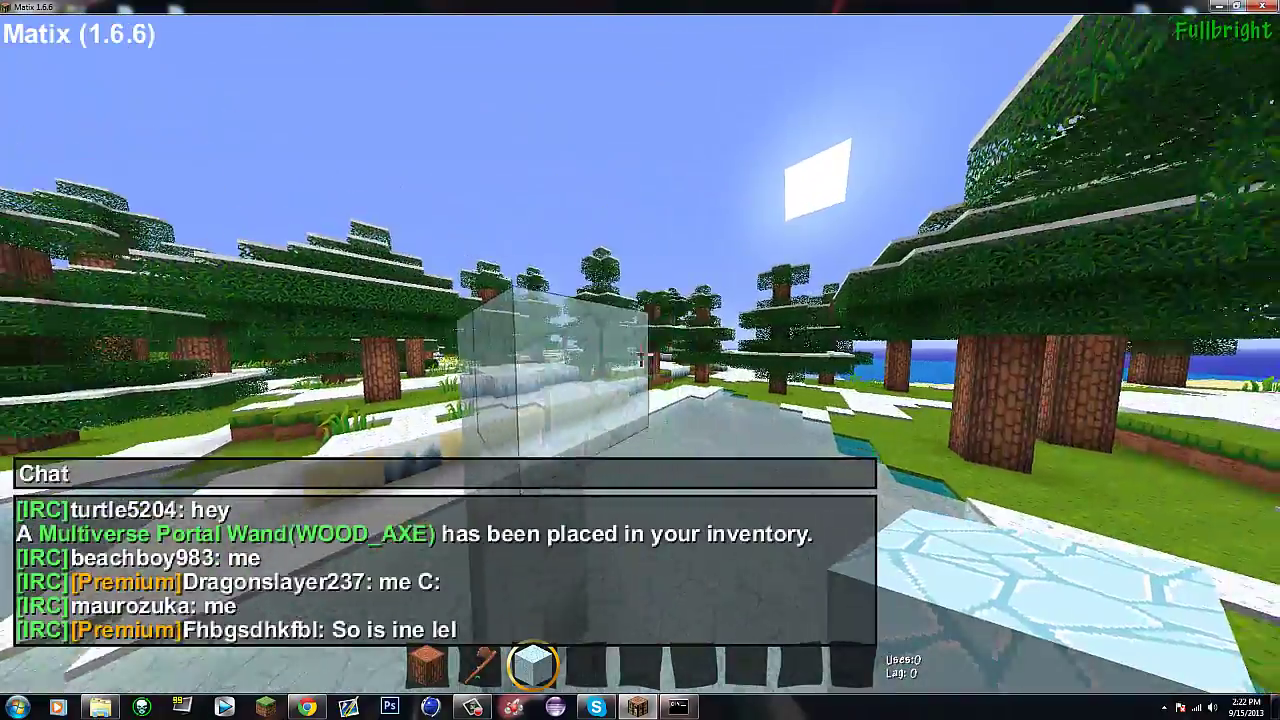
{"action": "right_click", "coordinate": [641, 355]}
{"action": "right_click", "coordinate": [641, 355]}
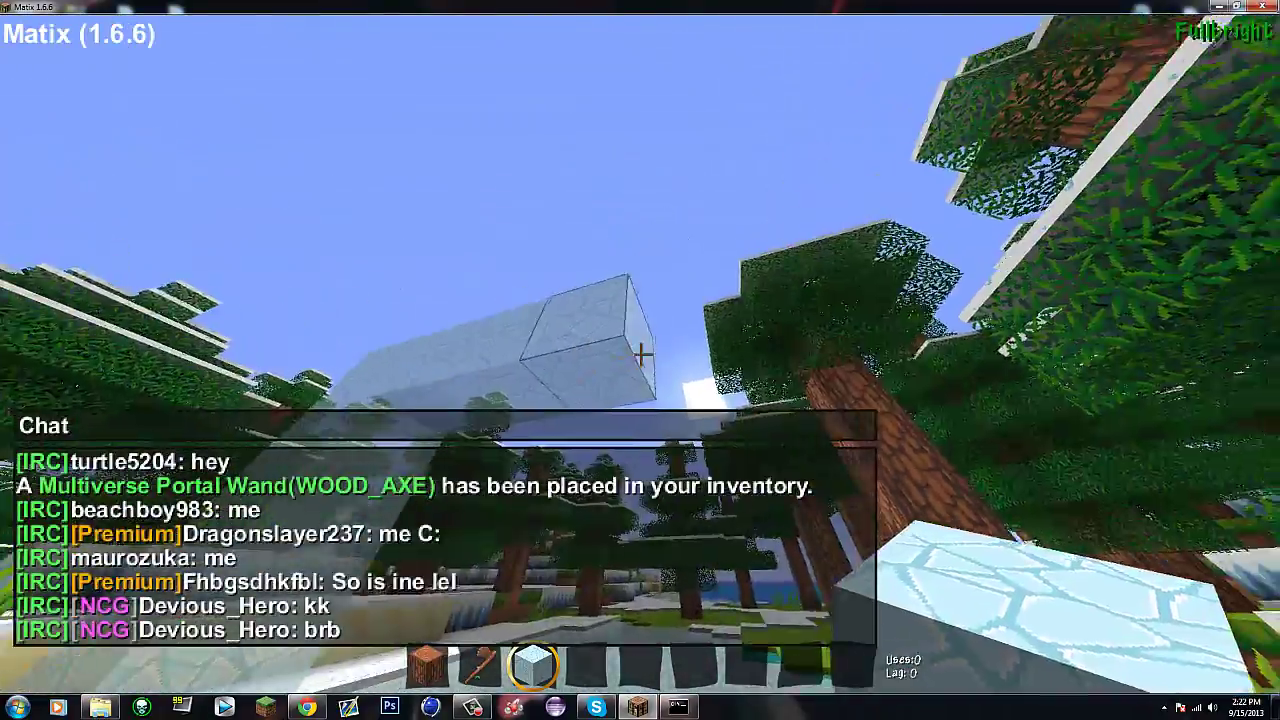
{"action": "right_click", "coordinate": [641, 355]}
{"action": "right_click", "coordinate": [641, 355]}
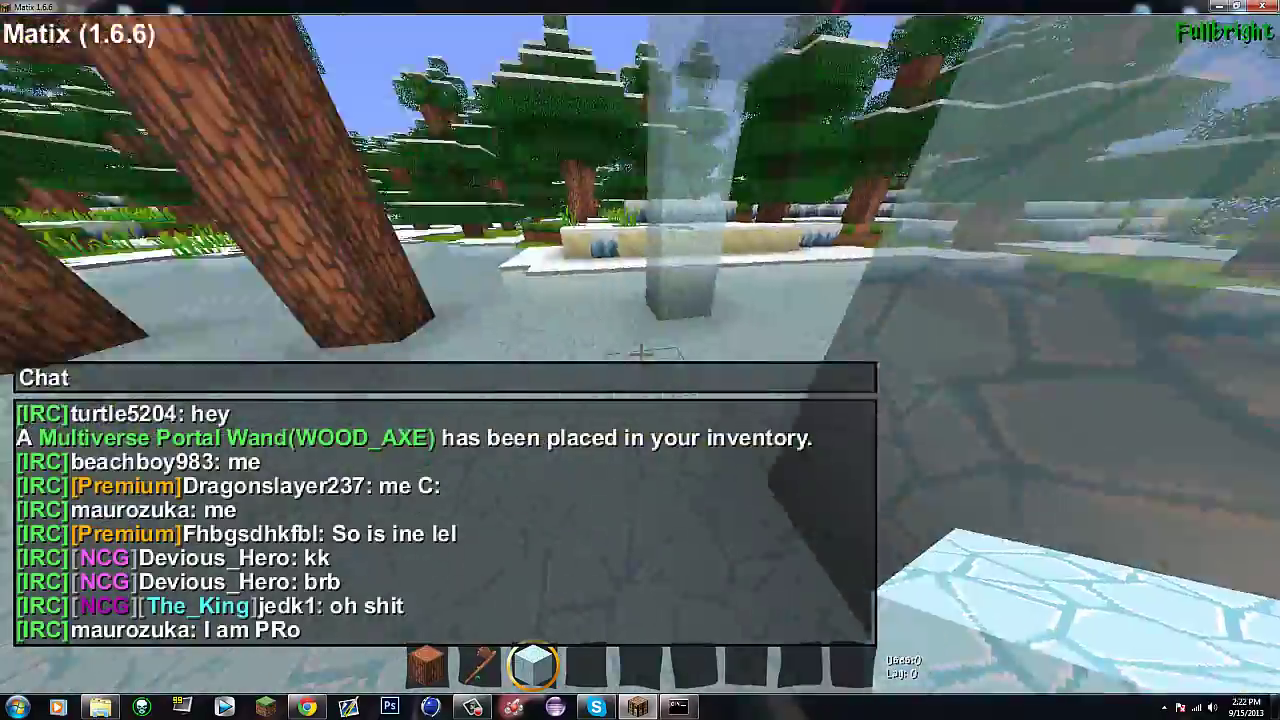
Step: Mark the wooden frame's top corner and opposite bottom corner with the portal wand, and create a portal there with /mvp create Wood
{"action": "key", "text": "w"}
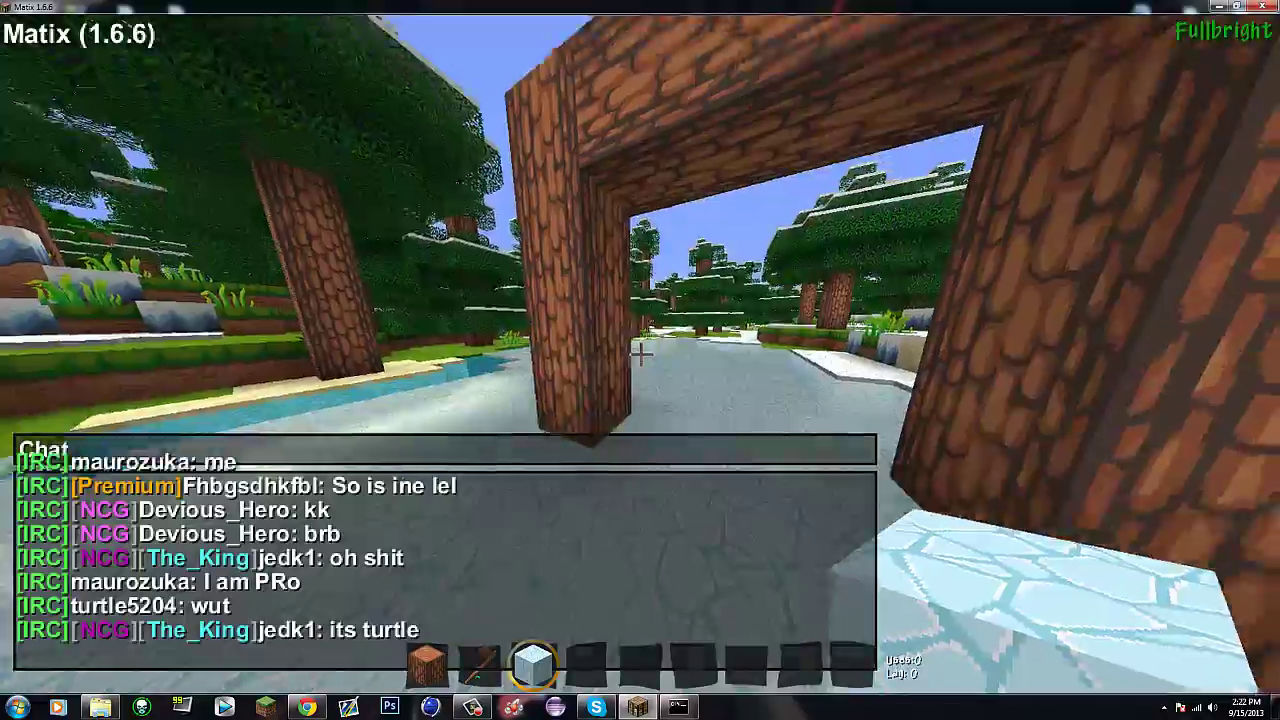
{"action": "key", "text": "2"}
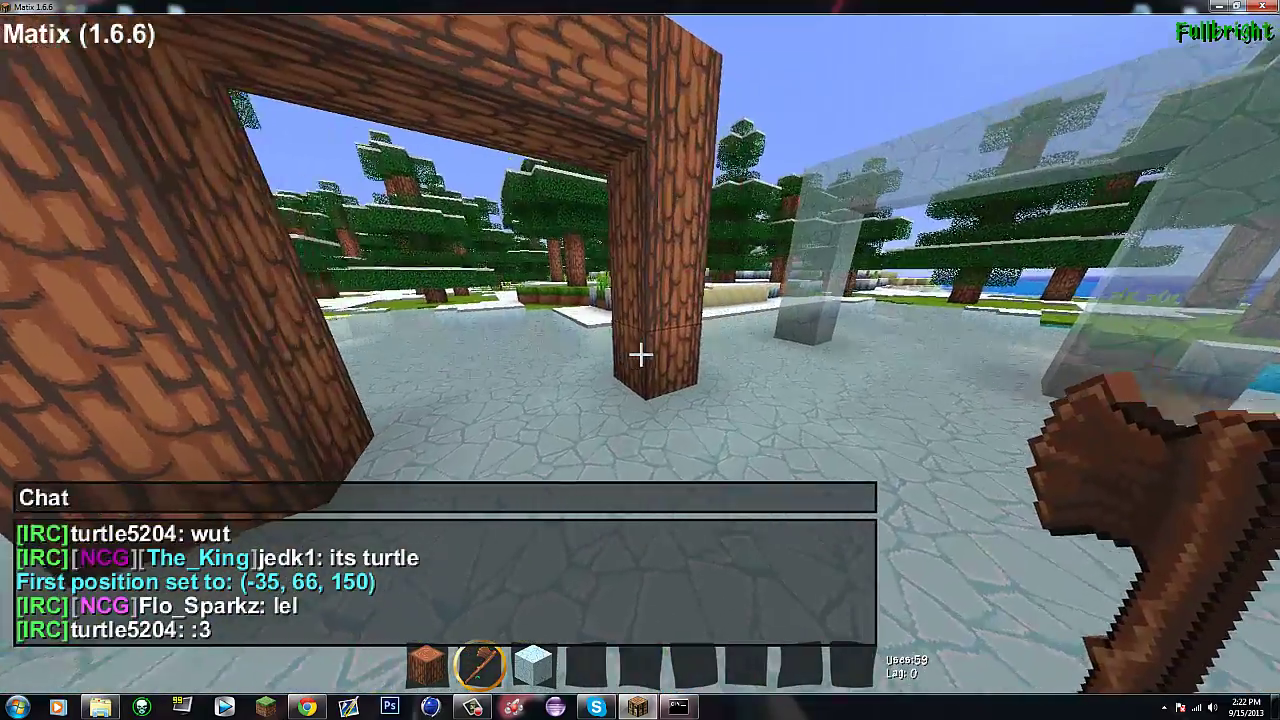
{"action": "right_click", "coordinate": [640, 355]}
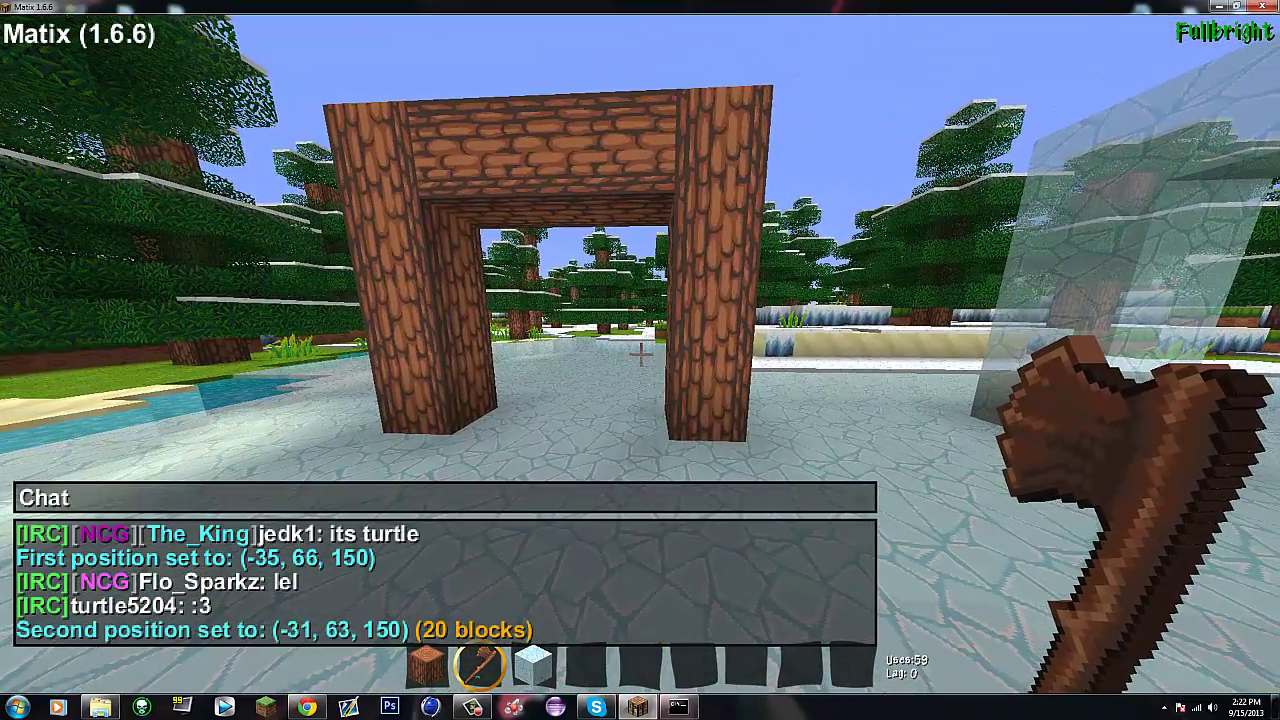
{"action": "type", "text": "/mvp create Wood"}
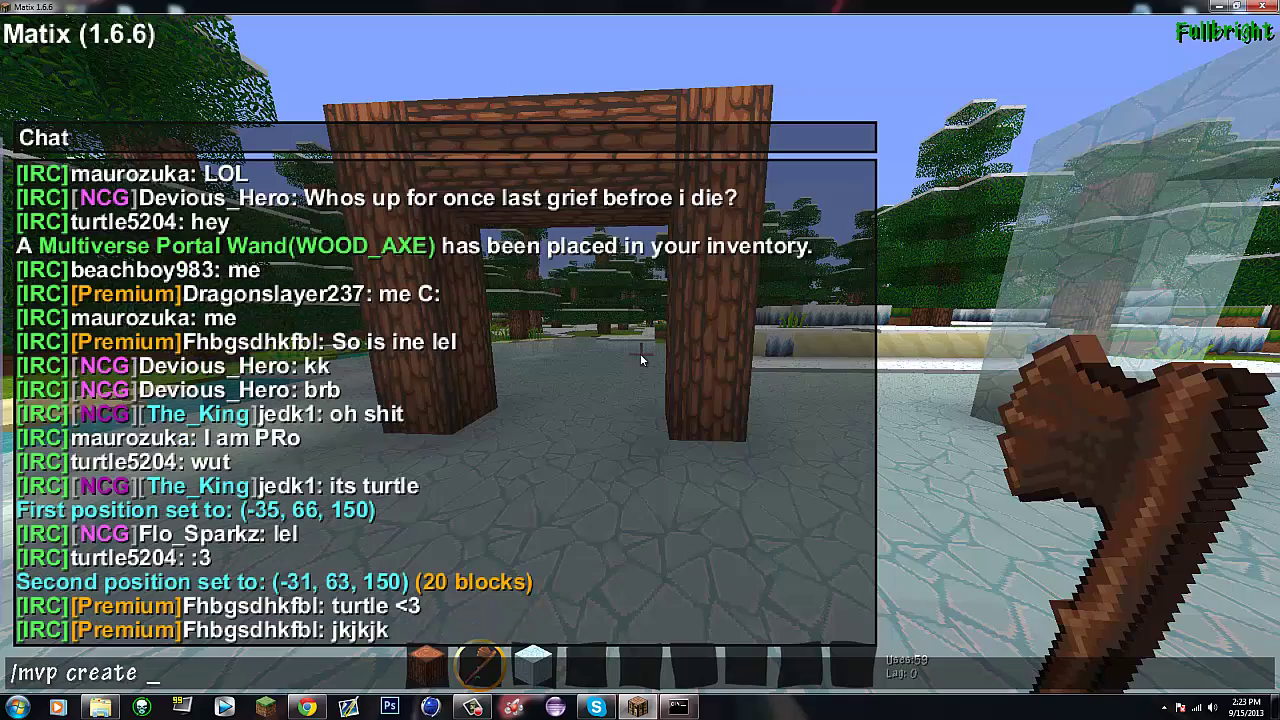
{"action": "key", "text": "Return"}
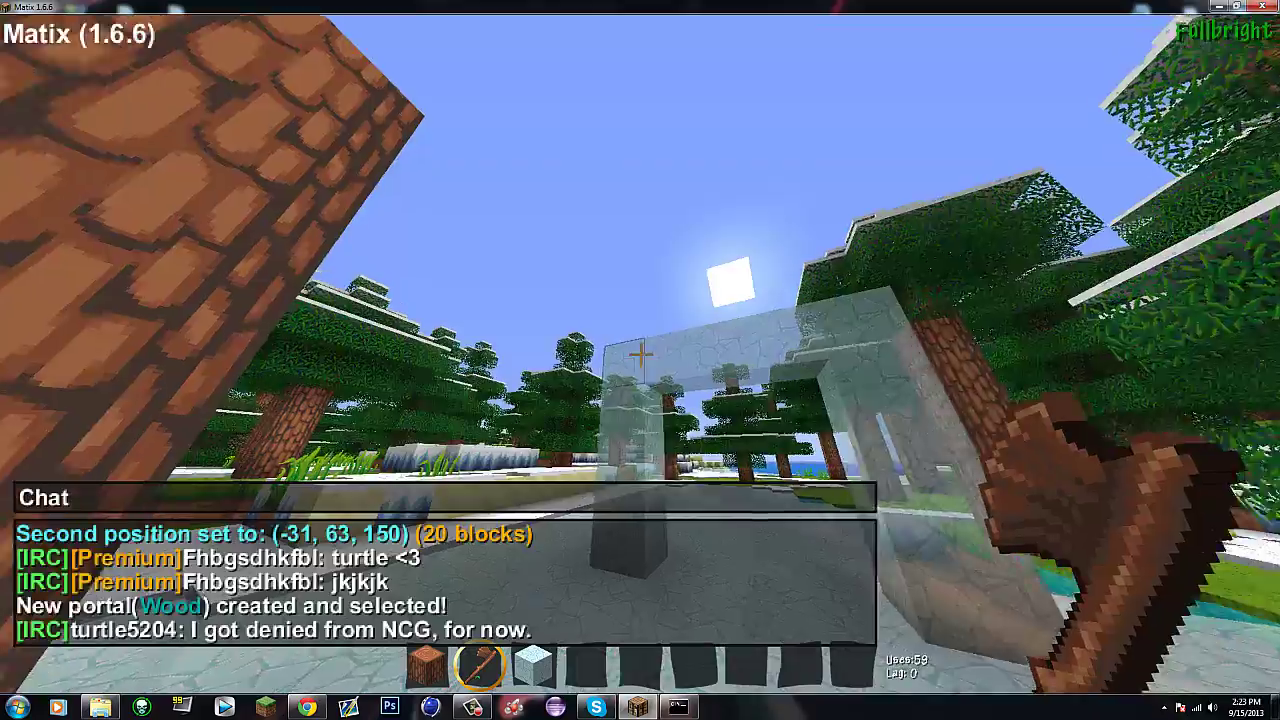
Step: Mark the ice frame's top corner and opposite bottom corner with the portal wand, and create a portal there with /mvp create Ice
{"action": "left_click", "coordinate": [640, 353]}
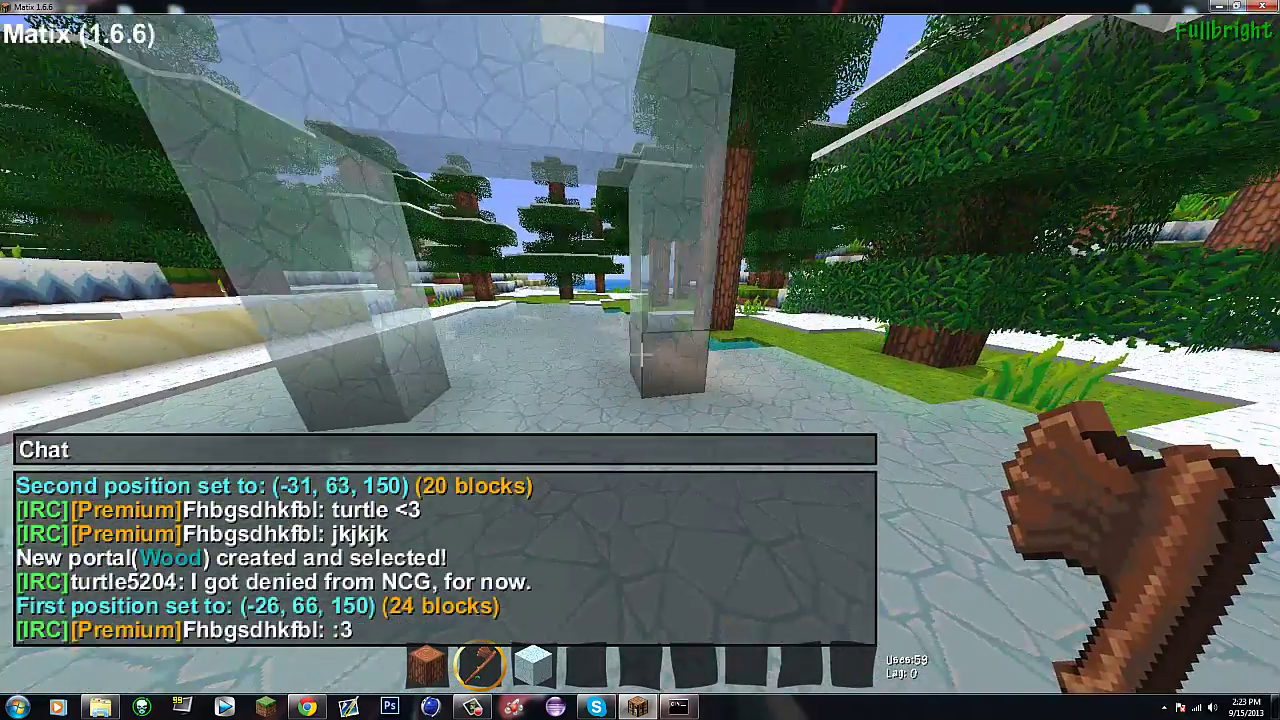
{"action": "right_click", "coordinate": [640, 353]}
{"action": "type", "text": "/m"}
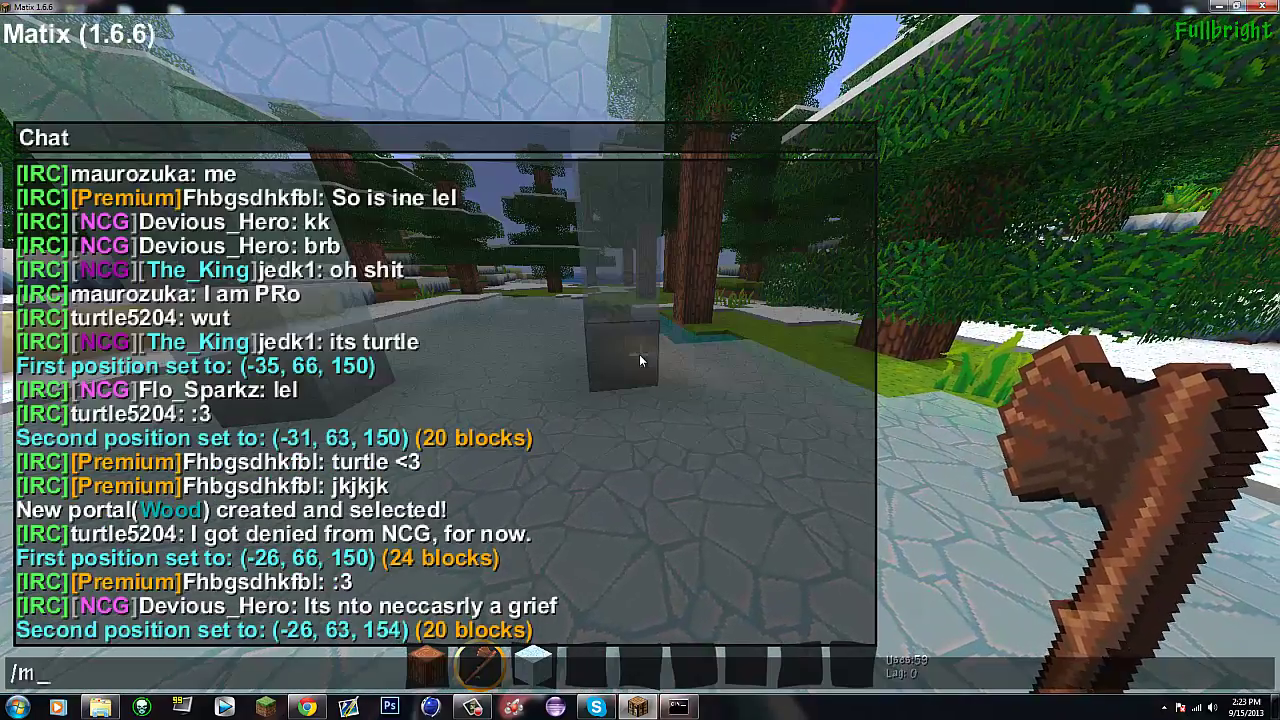
{"action": "type", "text": "vp create Ice"}
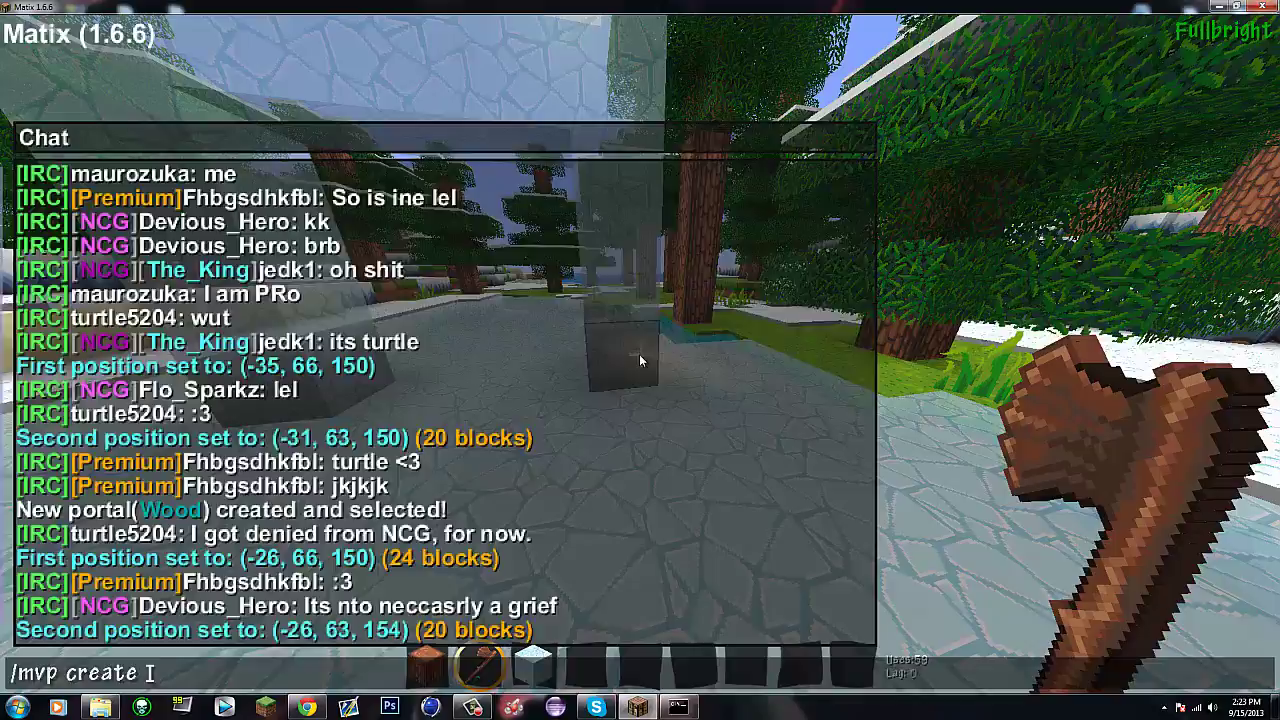
{"action": "key", "text": "Return"}
{"action": "key", "text": "s"}
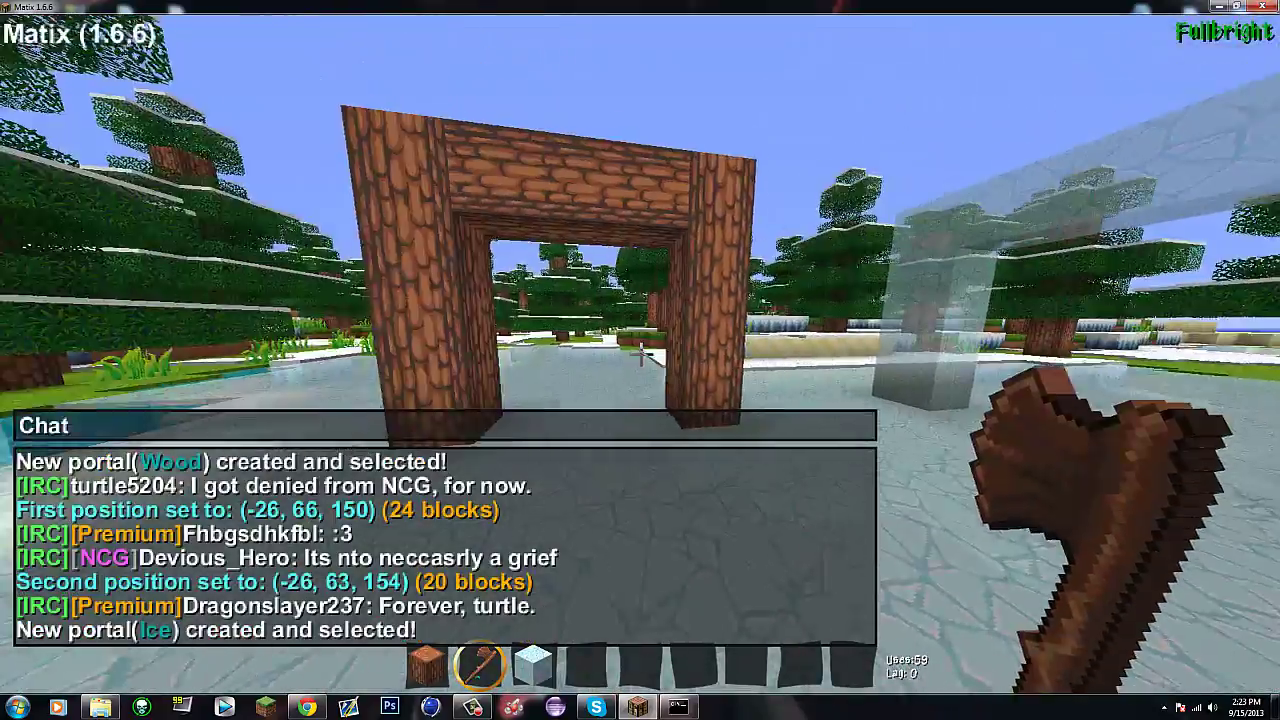
Step: Disconnect the game client from IRC chat with an irc toggle command in the client console
{"action": "key", "text": "w"}
{"action": "key", "text": "slash"}
{"action": "key", "text": "Escape"}
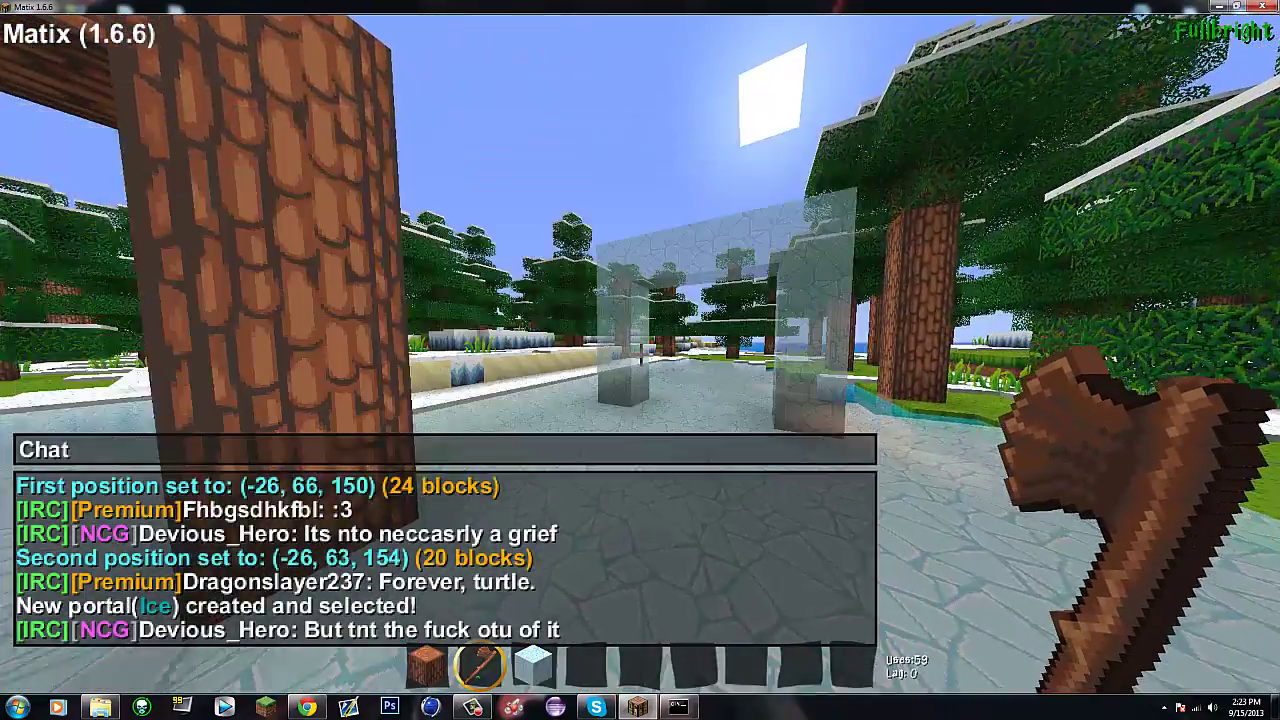
{"action": "key", "text": "grave"}
{"action": "type", "text": "irc toggle m"}
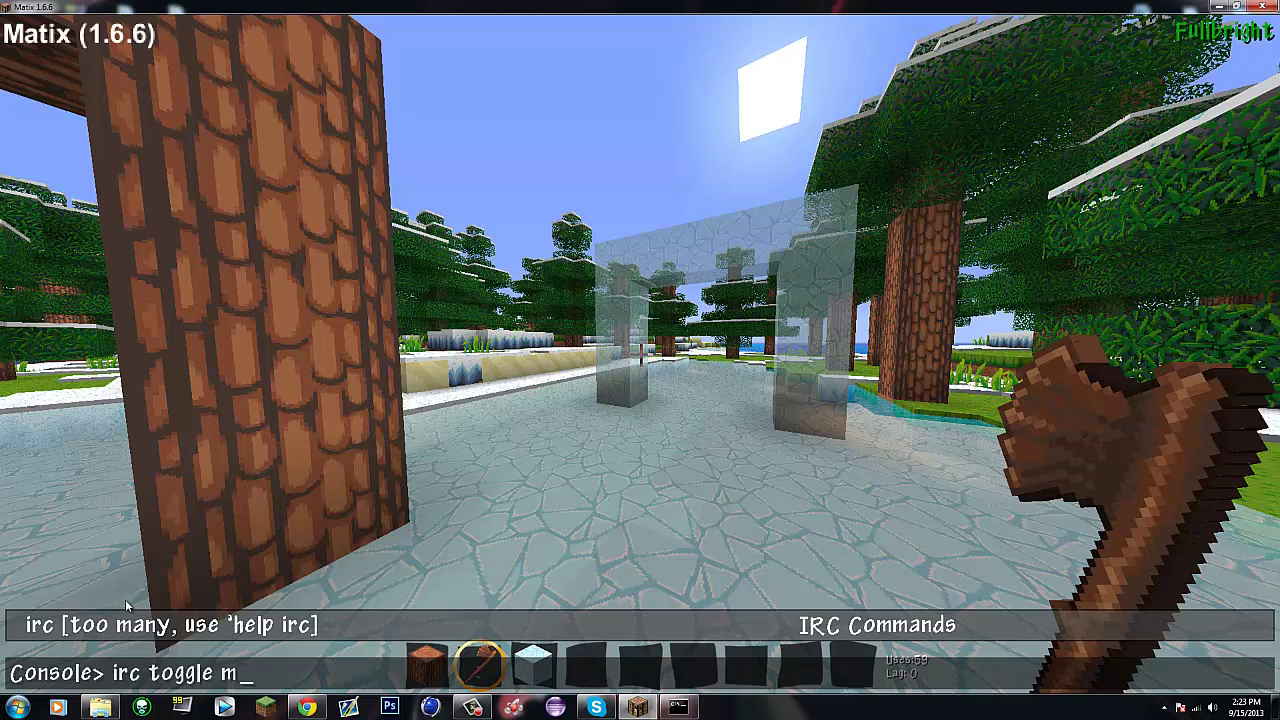
{"action": "key", "text": "Return"}
{"action": "key", "text": "t"}
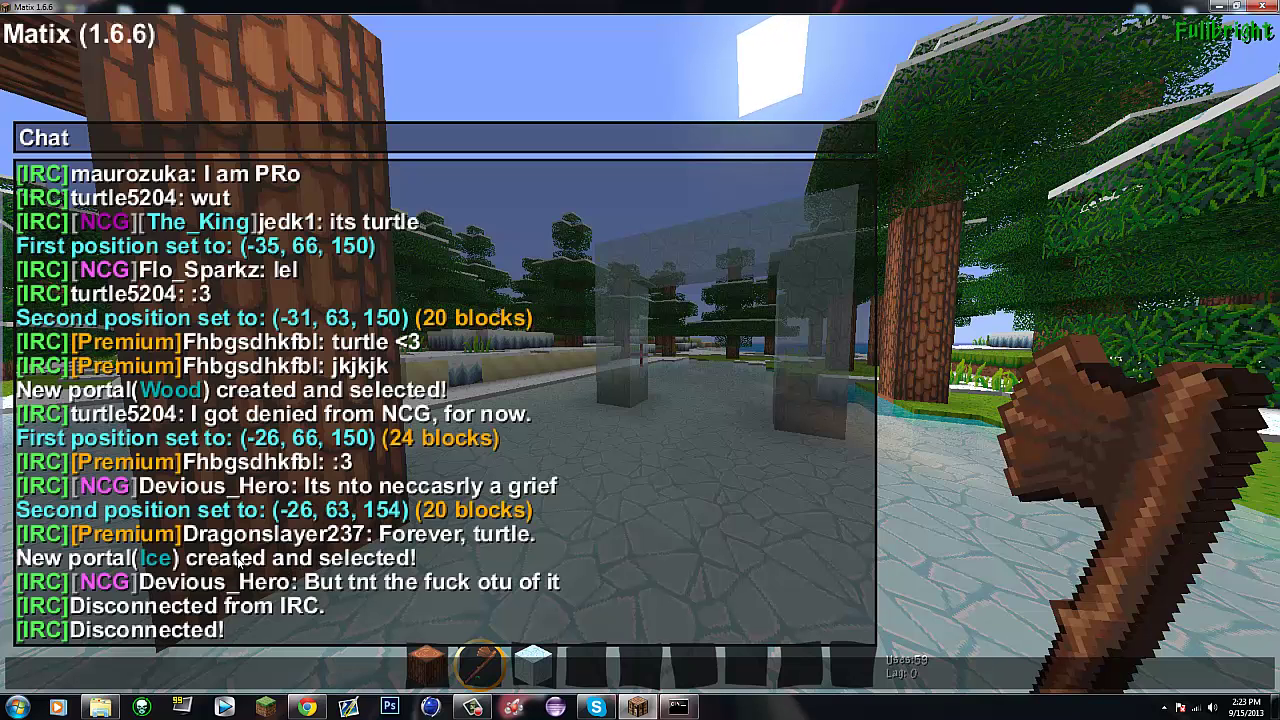
{"action": "key", "text": "Escape"}
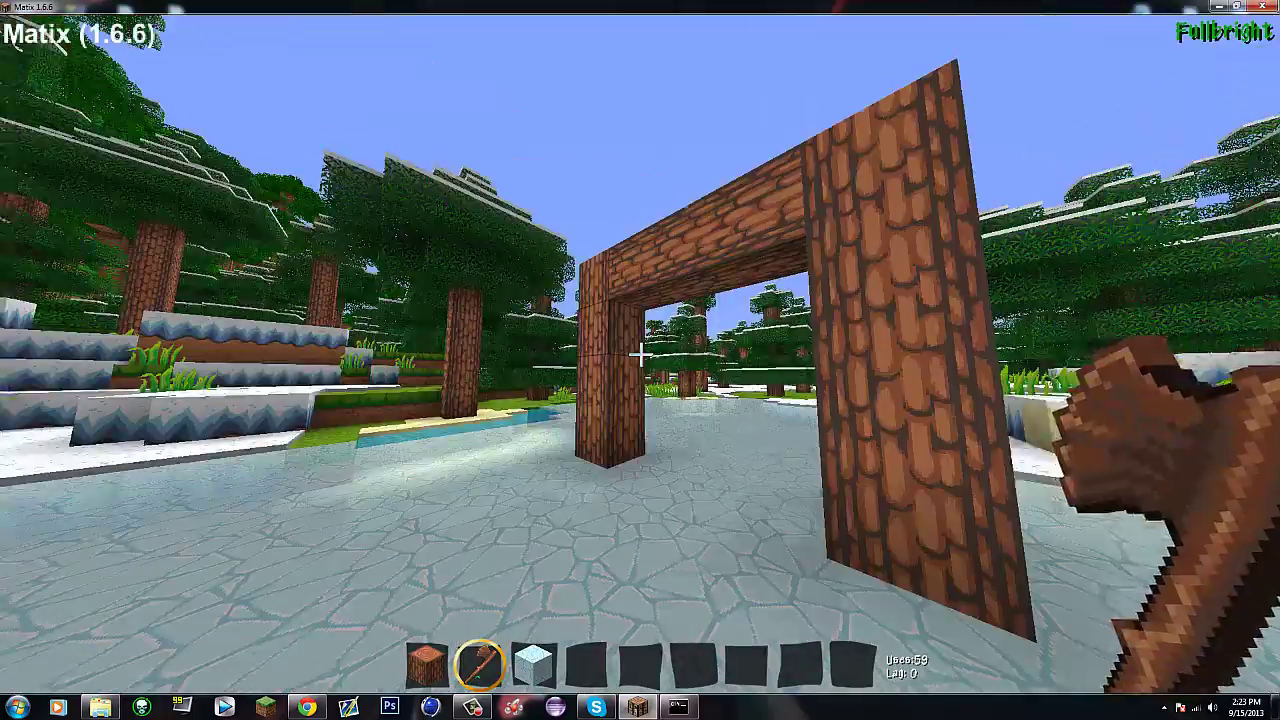
Step: Face the wooden frame from a few blocks away and select its portal with /mvp select Wood
{"action": "key", "text": "s"}
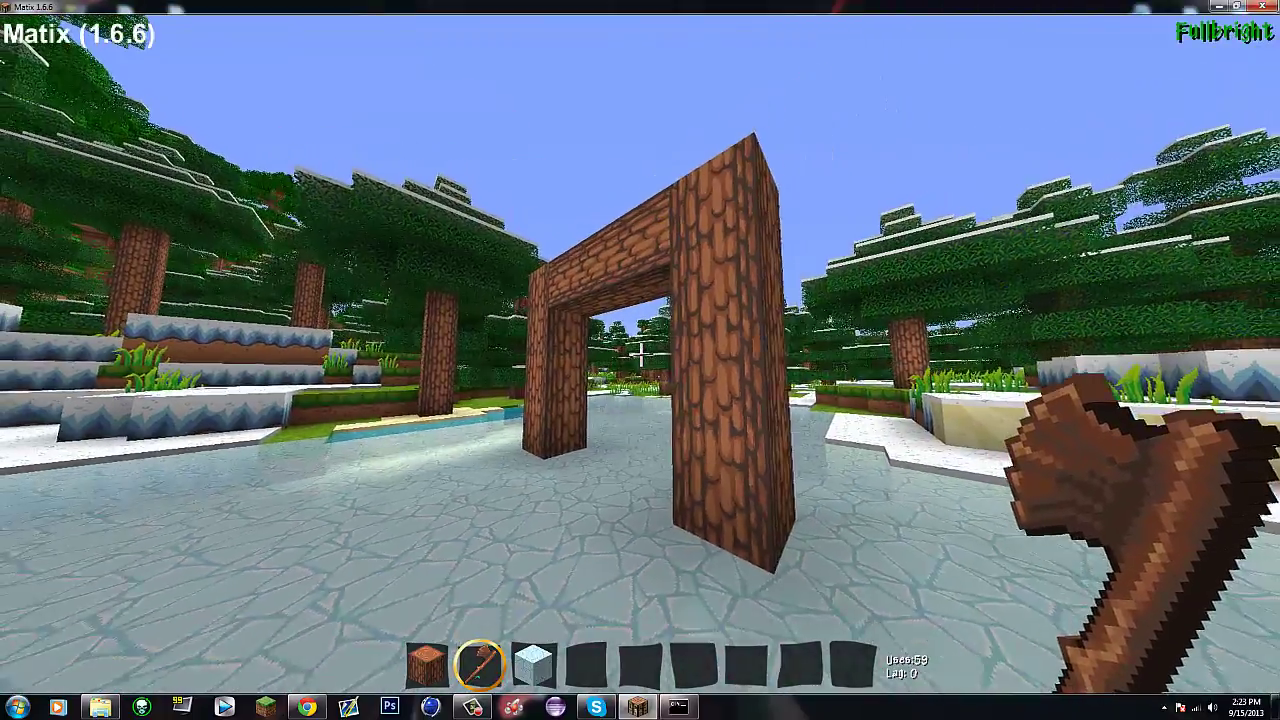
{"action": "key", "text": "w"}
{"action": "key", "text": "s"}
{"action": "key", "text": "s"}
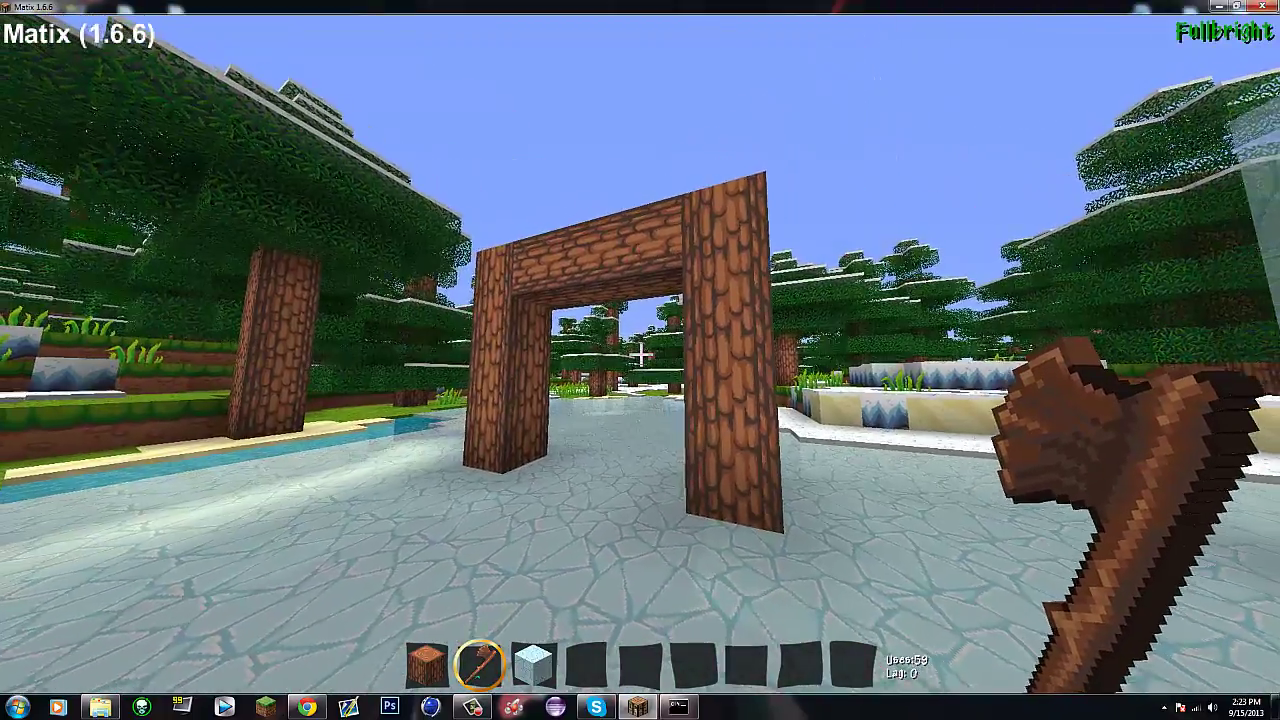
{"action": "key", "text": "slash"}
{"action": "type", "text": "mvp select Wood"}
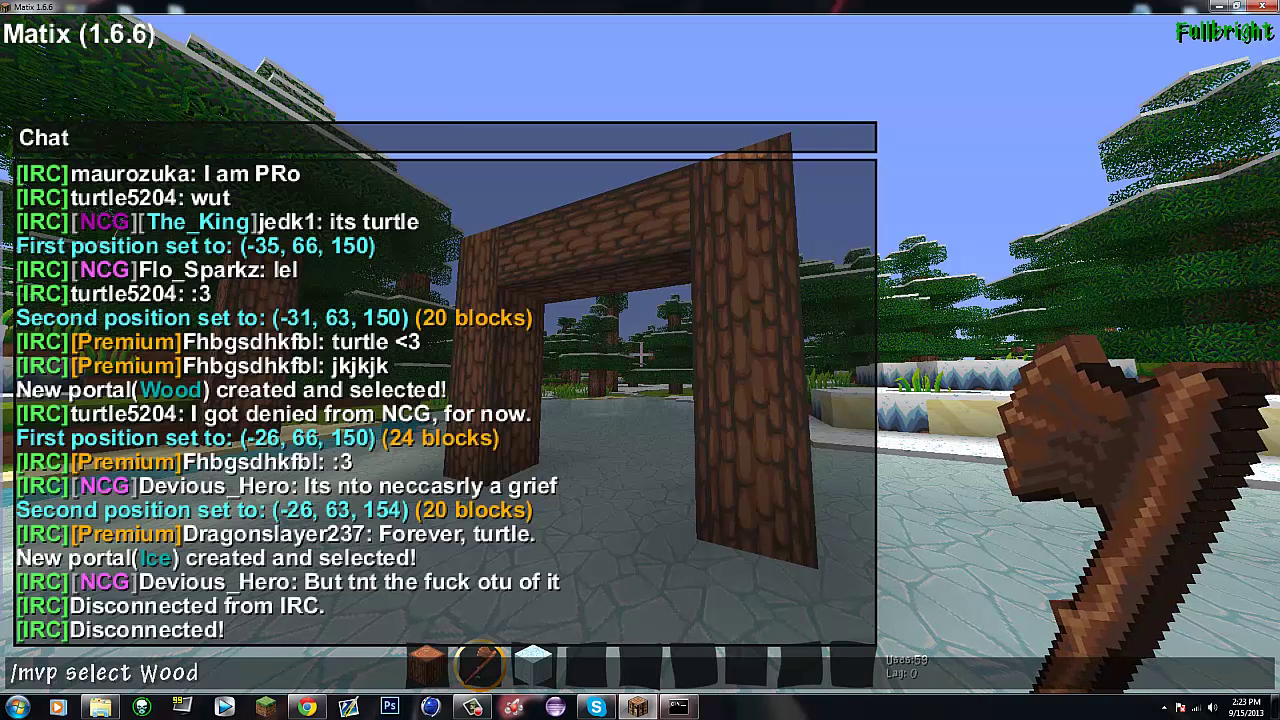
{"action": "key", "text": "Return"}
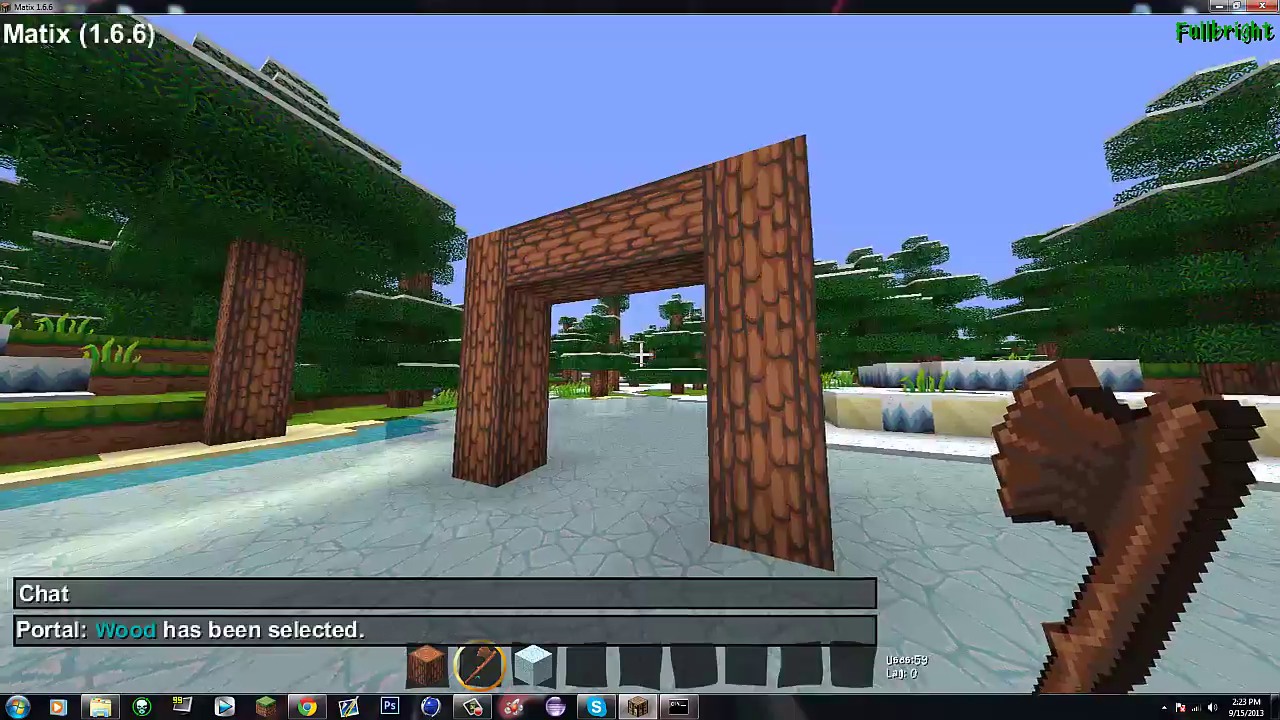
Step: Set the Wood portal's destination to the Ice portal with /mvp modify dest p:Ice
{"action": "key", "text": "a"}
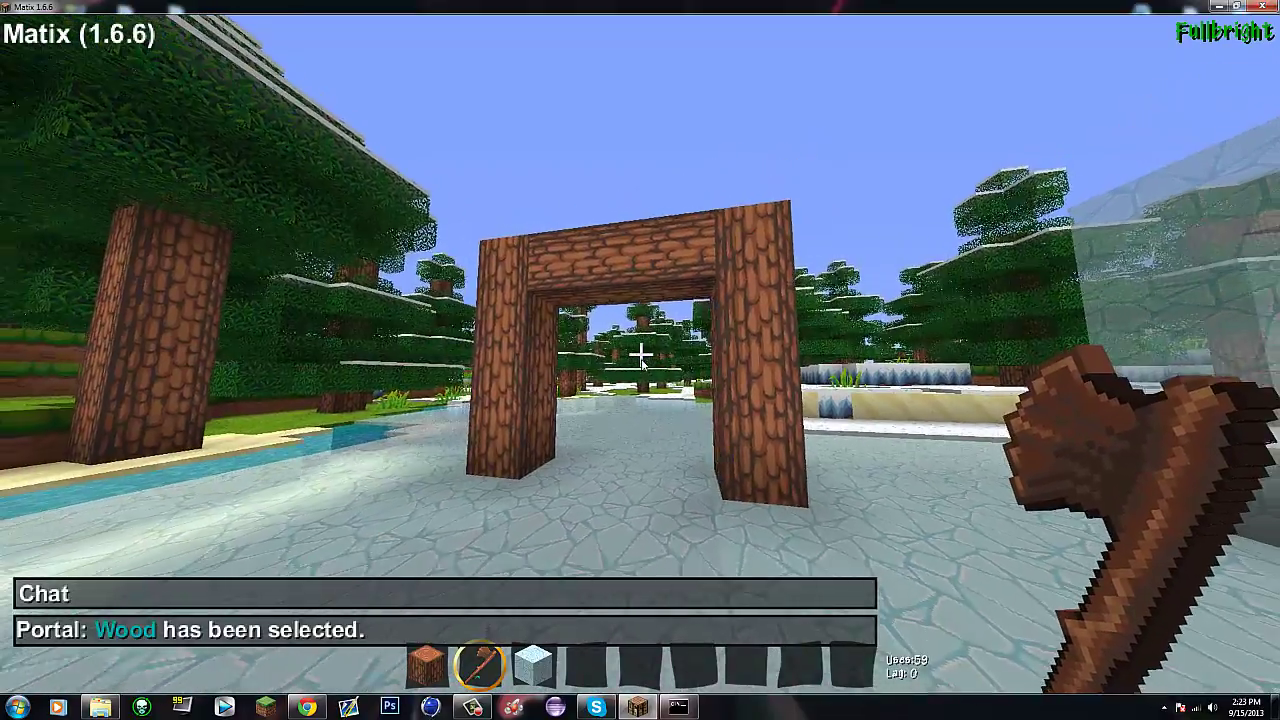
{"action": "key", "text": "slash"}
{"action": "key", "text": "Escape"}
{"action": "key", "text": "w"}
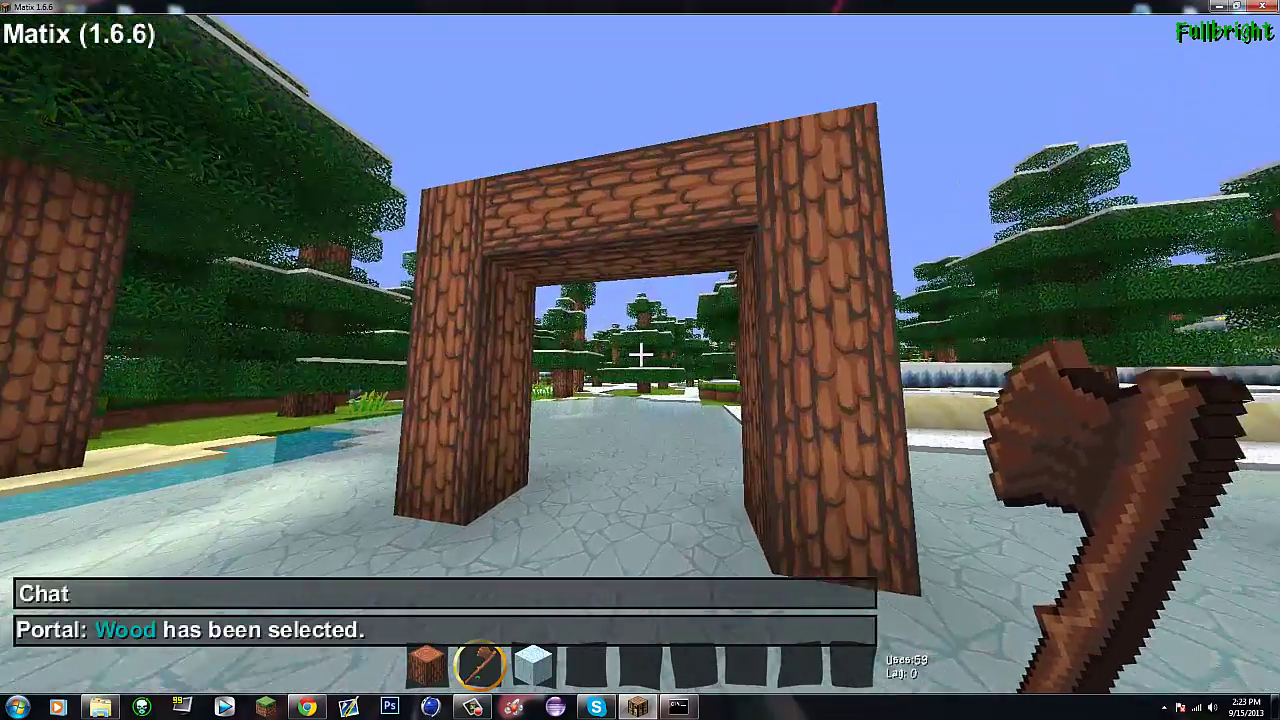
{"action": "key", "text": "w"}
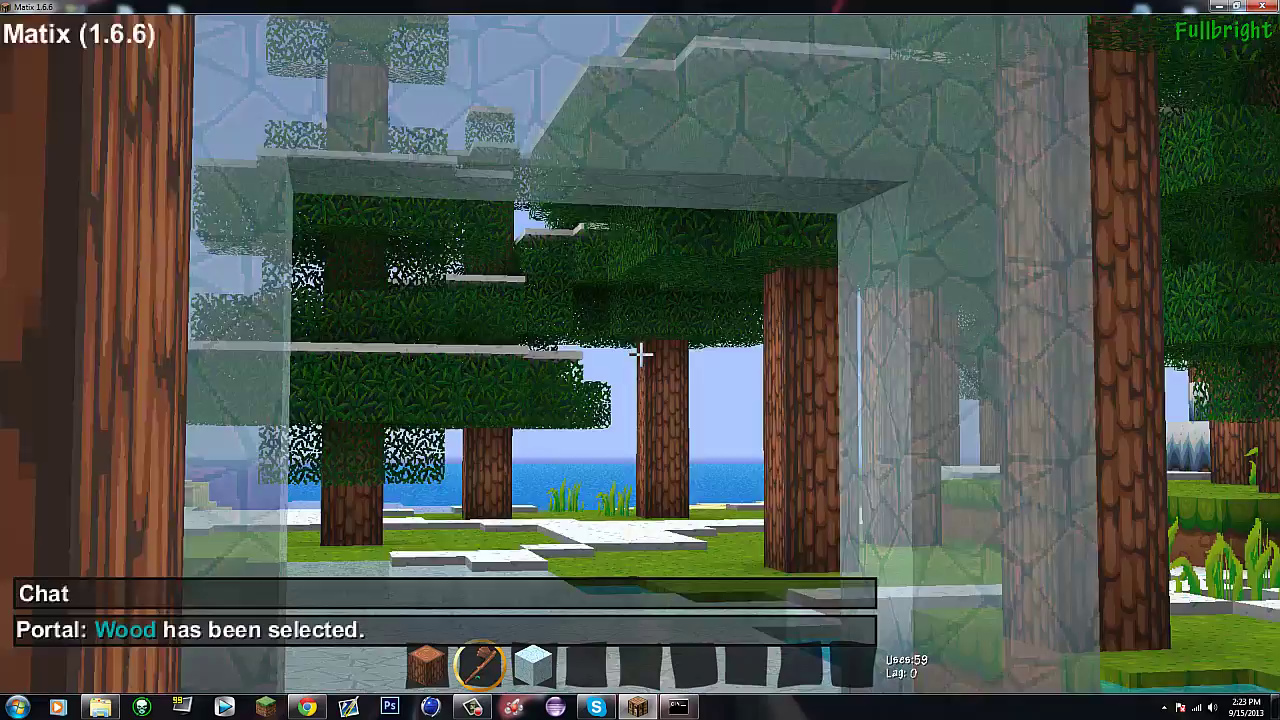
{"action": "key", "text": "w"}
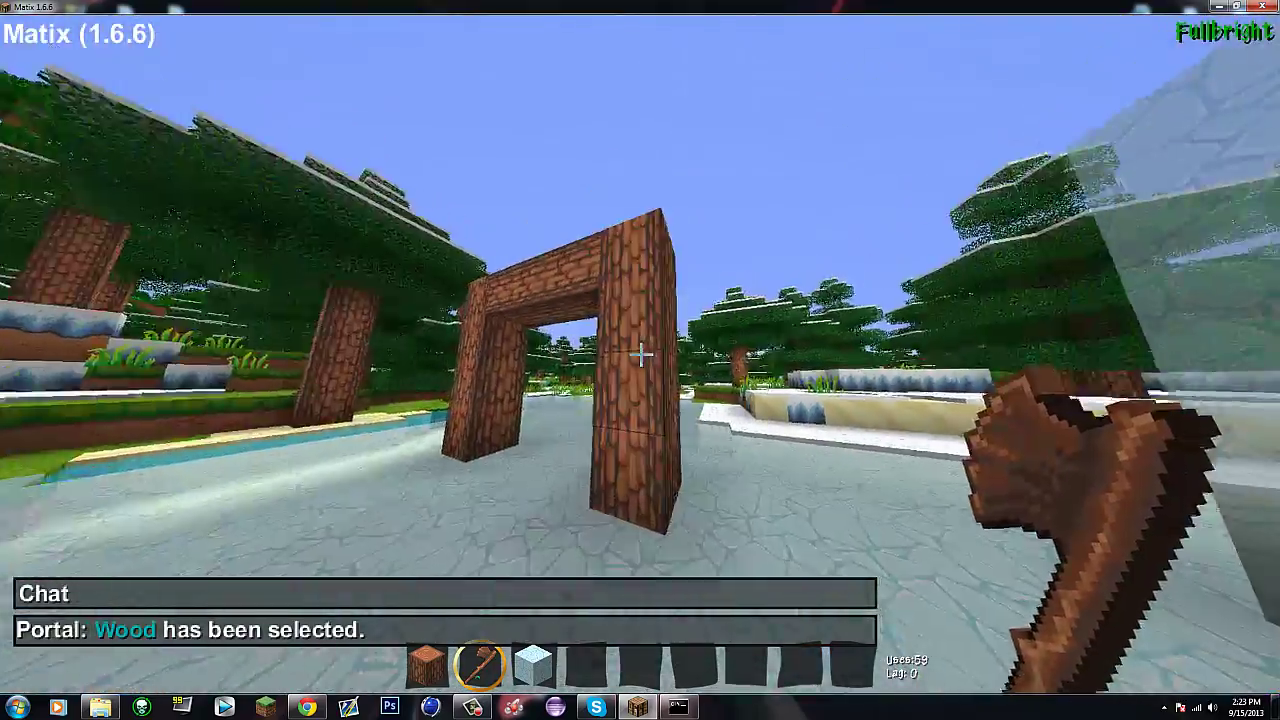
{"action": "key", "text": "s"}
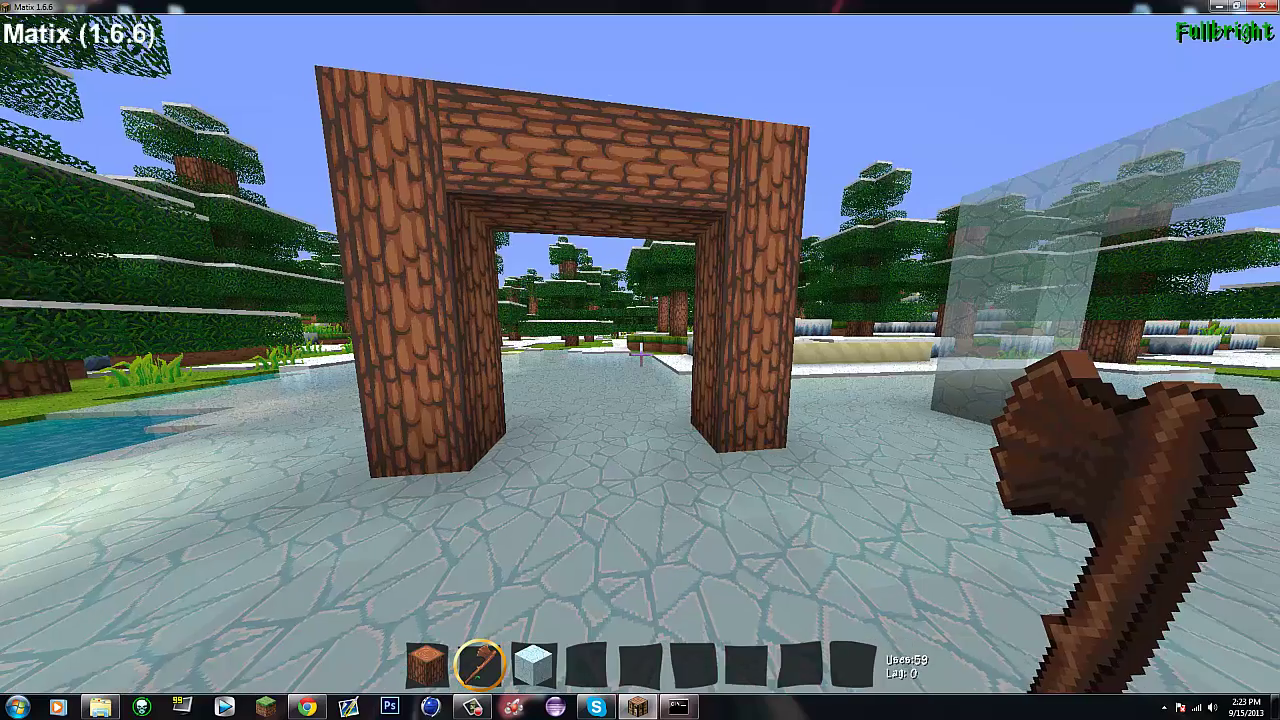
{"action": "key", "text": "slash"}
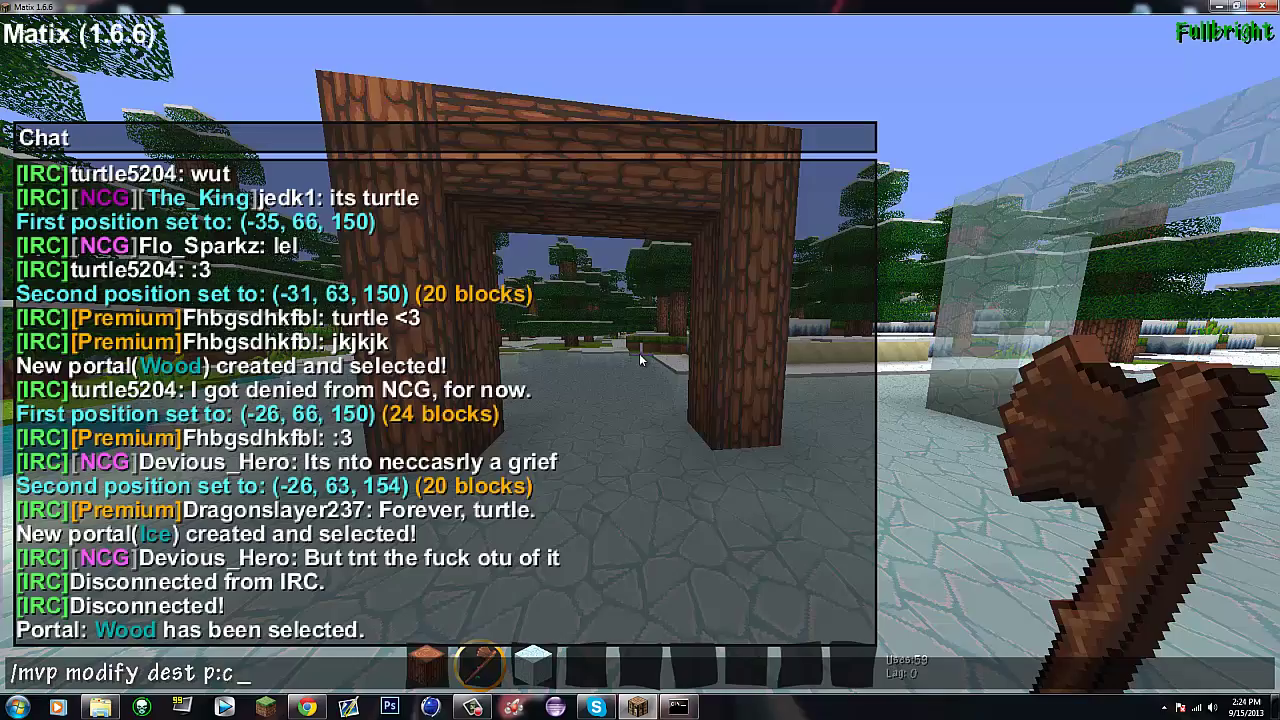
{"action": "type", "text": "ce"}
{"action": "key", "text": "Return"}
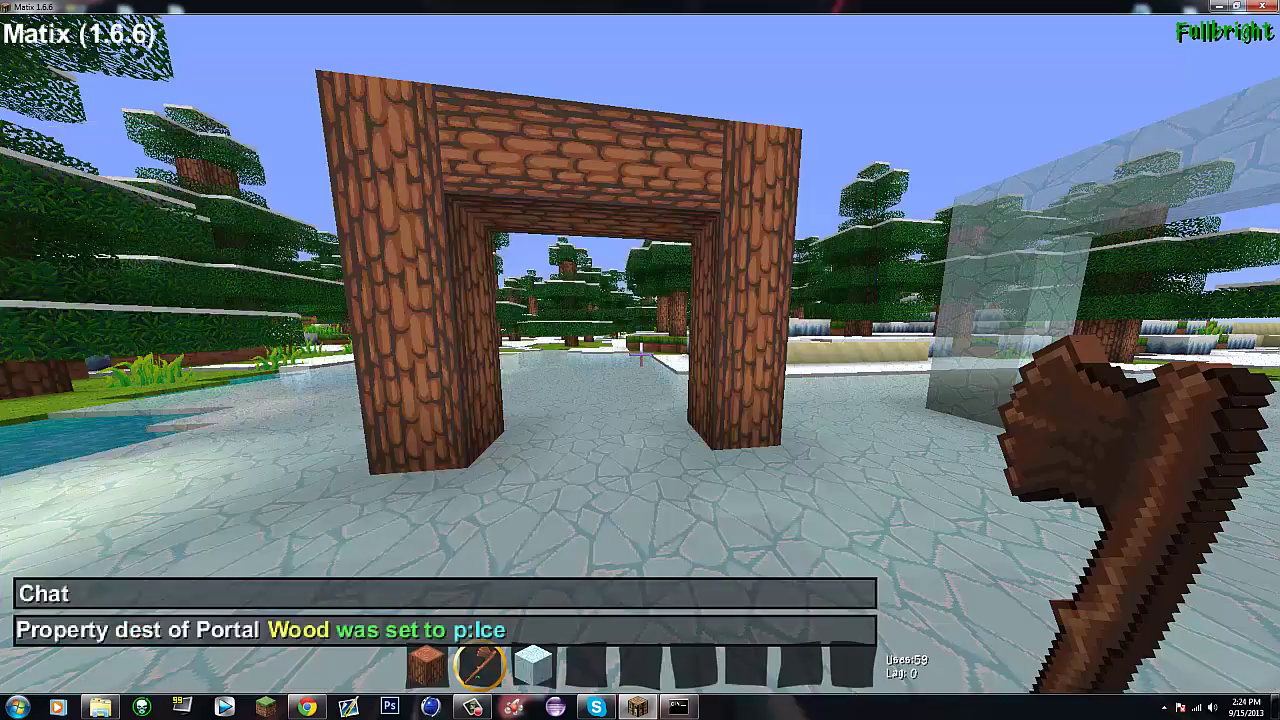
Step: Test the link by walking into the wooden portal, and head back to the ice frame
{"action": "key", "text": "w"}
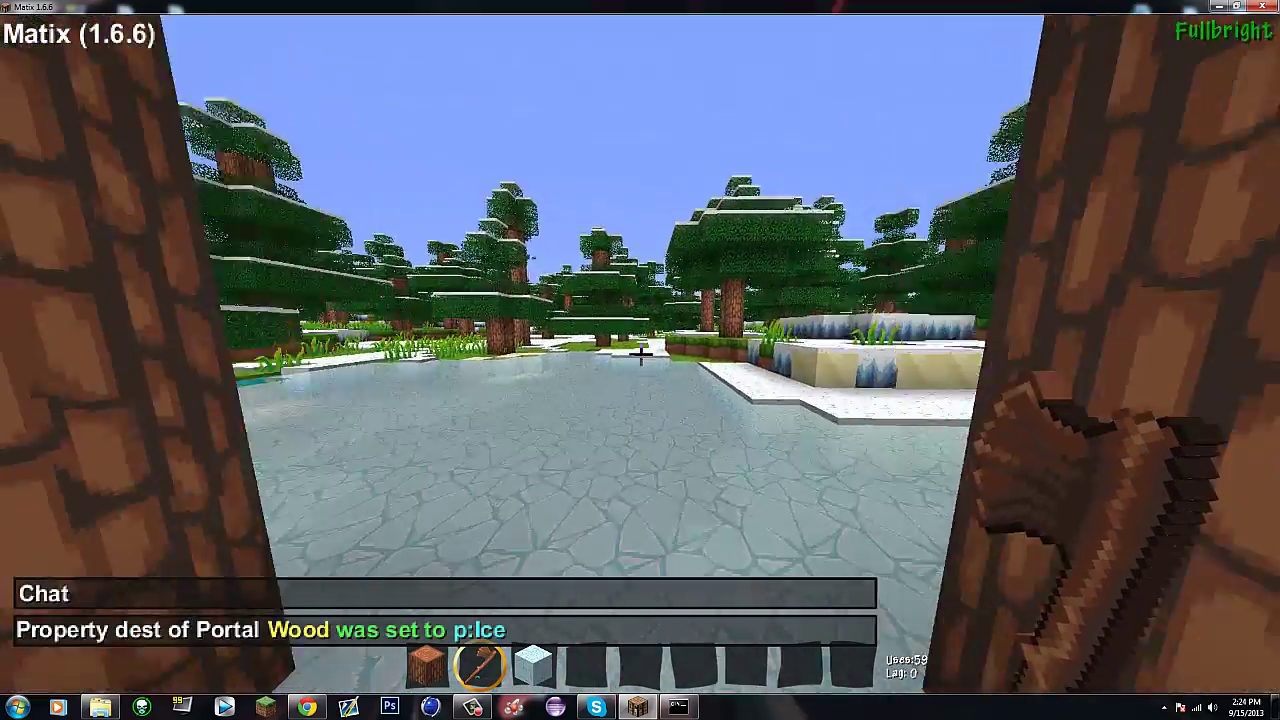
{"action": "key", "text": "space"}
{"action": "key", "text": "space"}
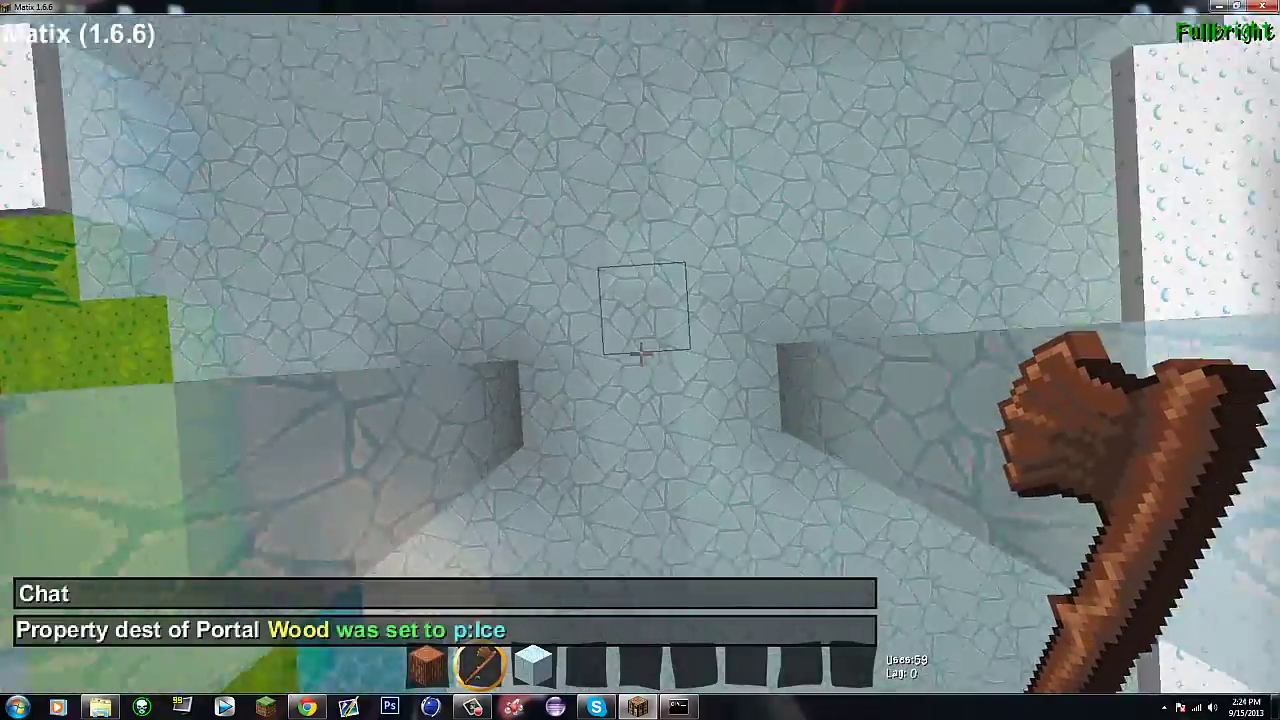
{"action": "key", "text": "w"}
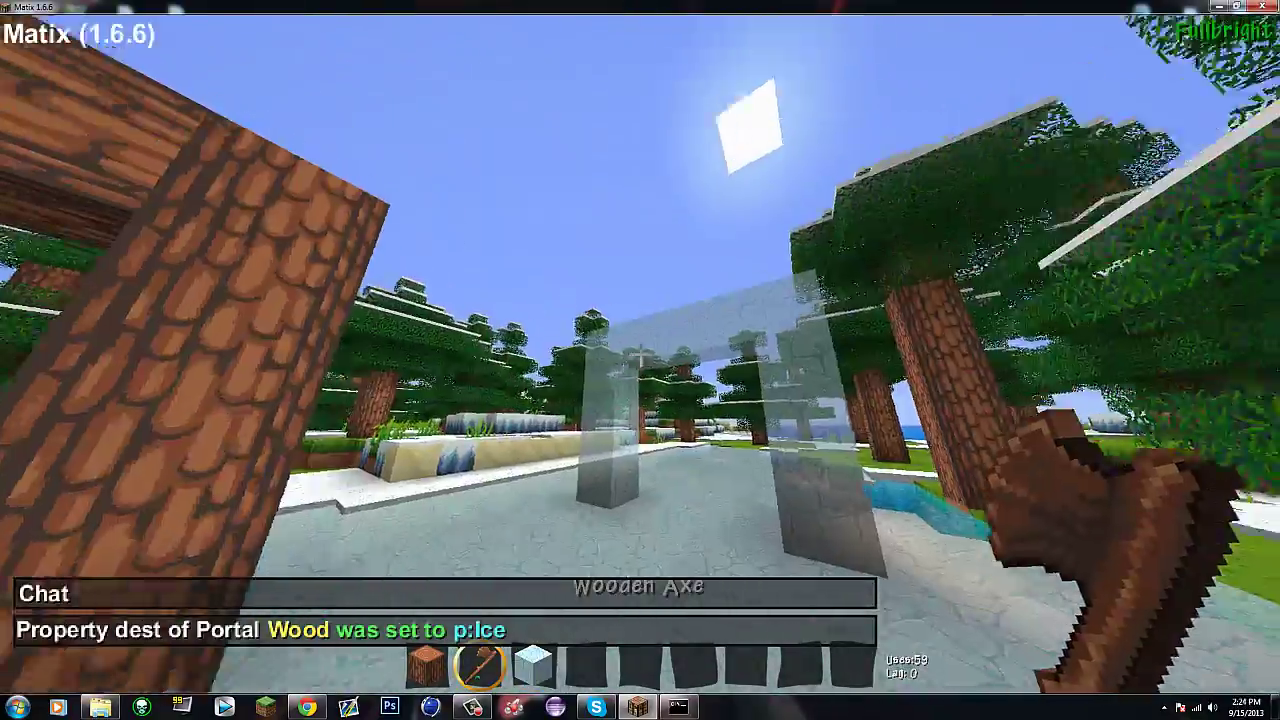
{"action": "key", "text": "w"}
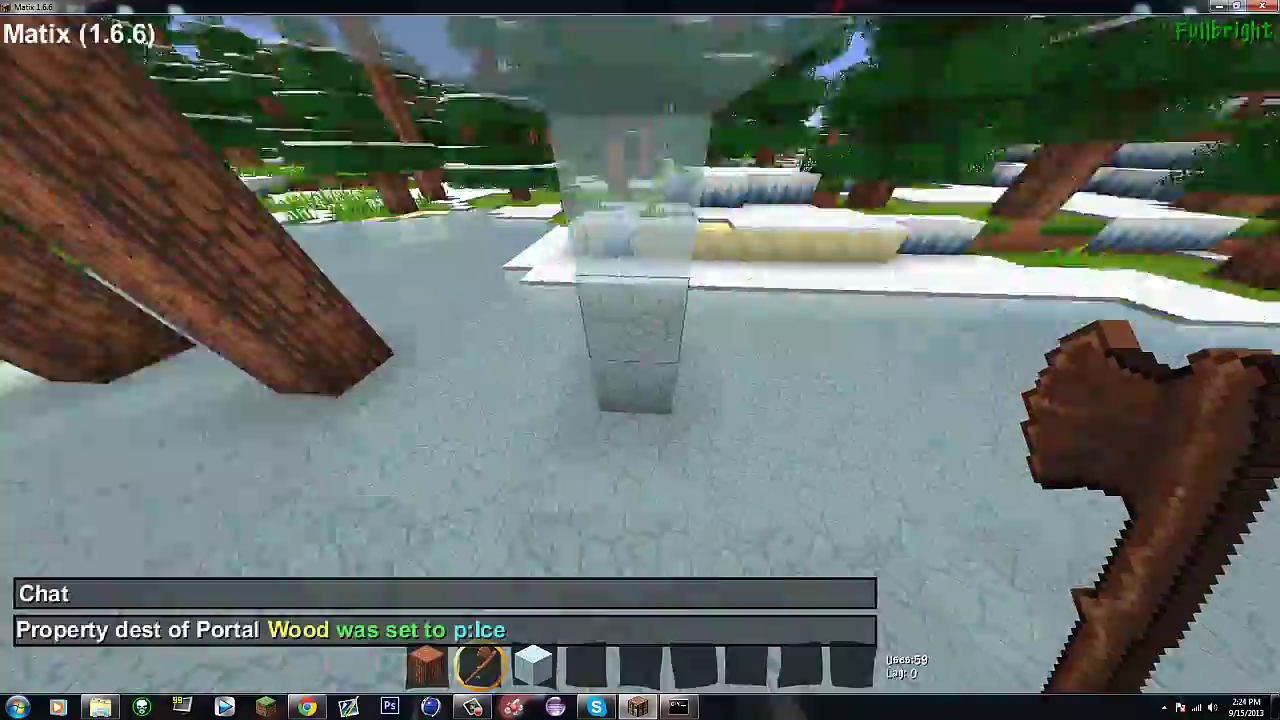
{"action": "key", "text": "w"}
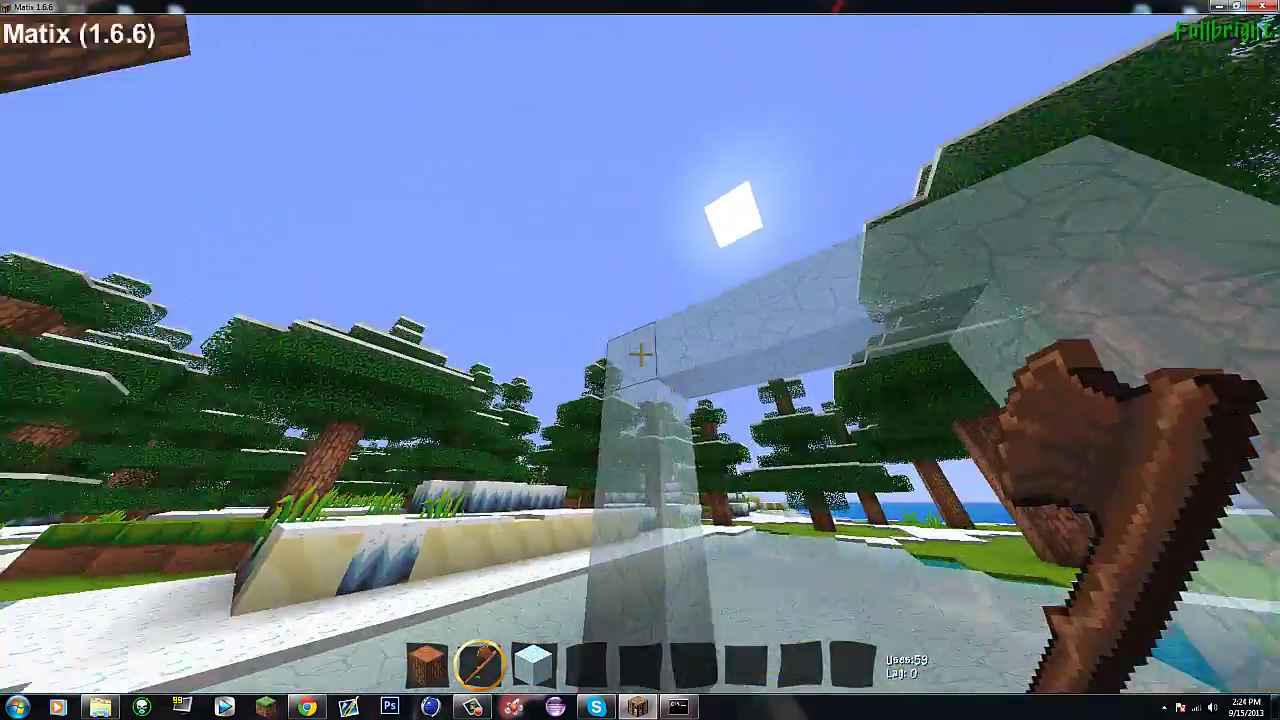
Step: Mark the ice frame's top corner with the wand again and select its portal with /mvp select Ice
{"action": "left_click", "coordinate": [640, 355]}
{"action": "key", "text": "s"}
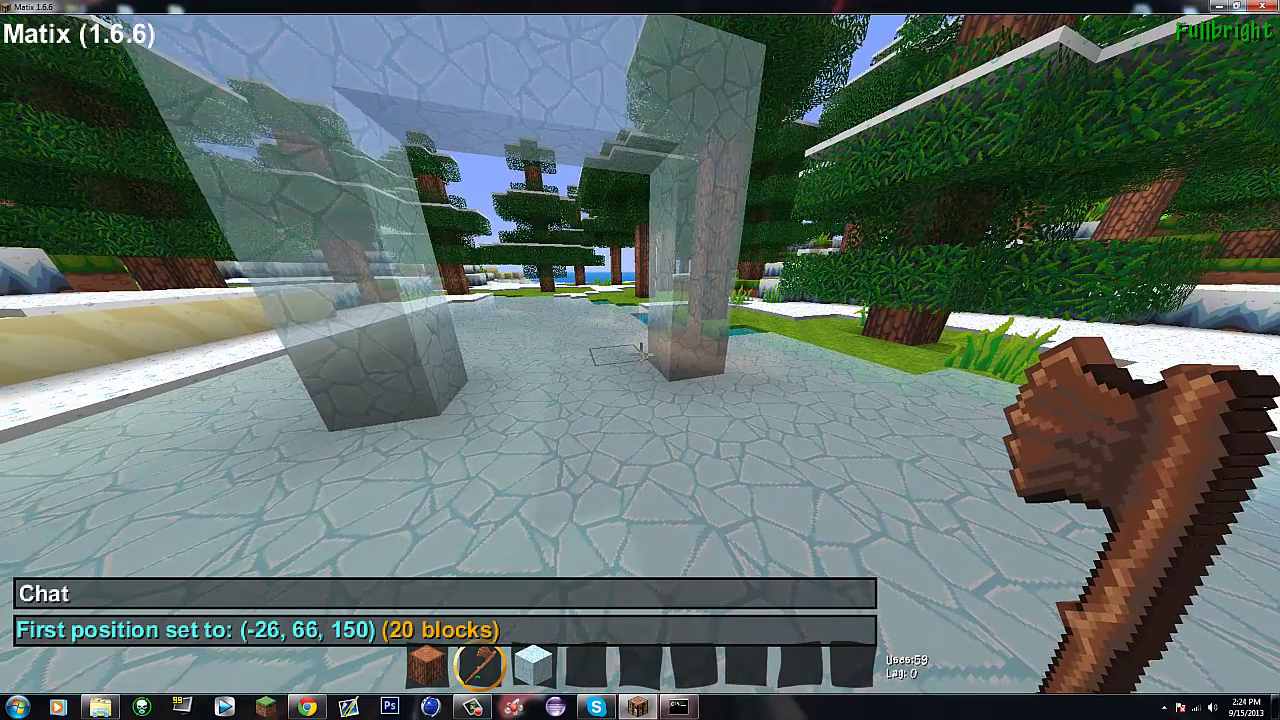
{"action": "key", "text": "t"}
{"action": "key", "text": "slash"}
{"action": "type", "text": "m"}
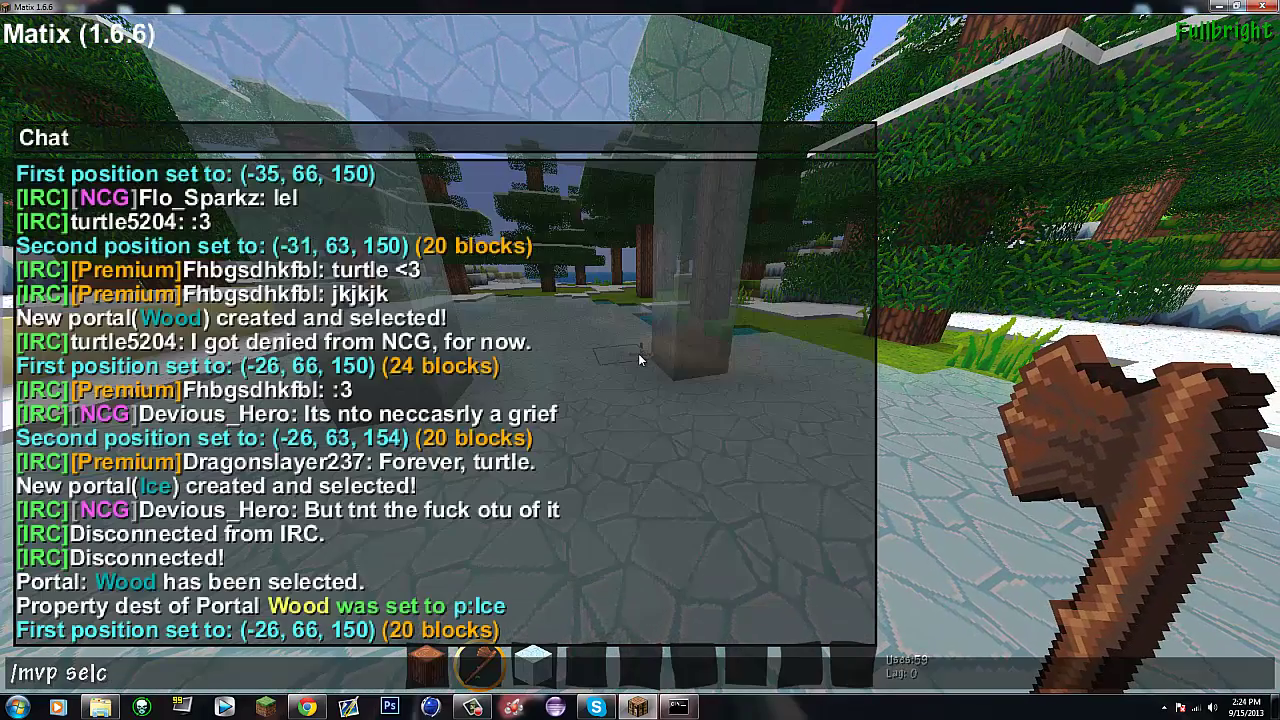
{"action": "type", "text": "vp select Ice"}
{"action": "key", "text": "Return"}
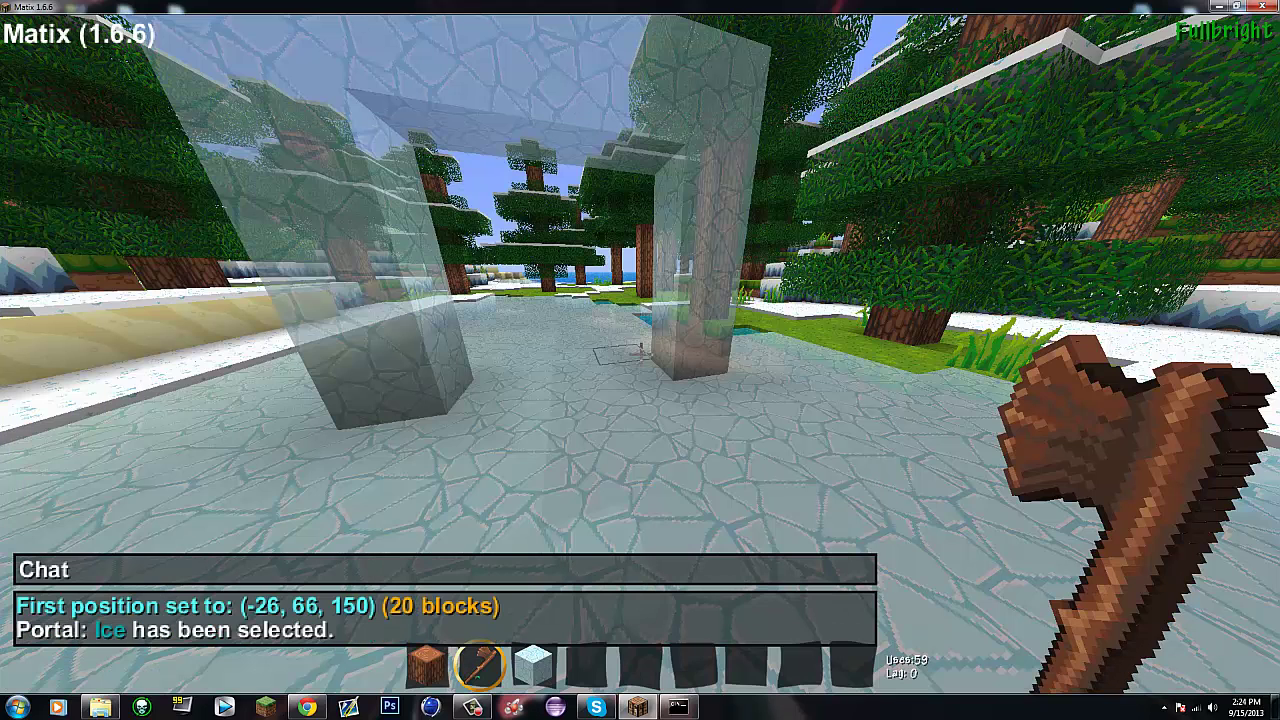
Step: Enter the /mvp modify dest command to change the Ice portal's destination
{"action": "key", "text": "slash"}
{"action": "type", "text": "m"}
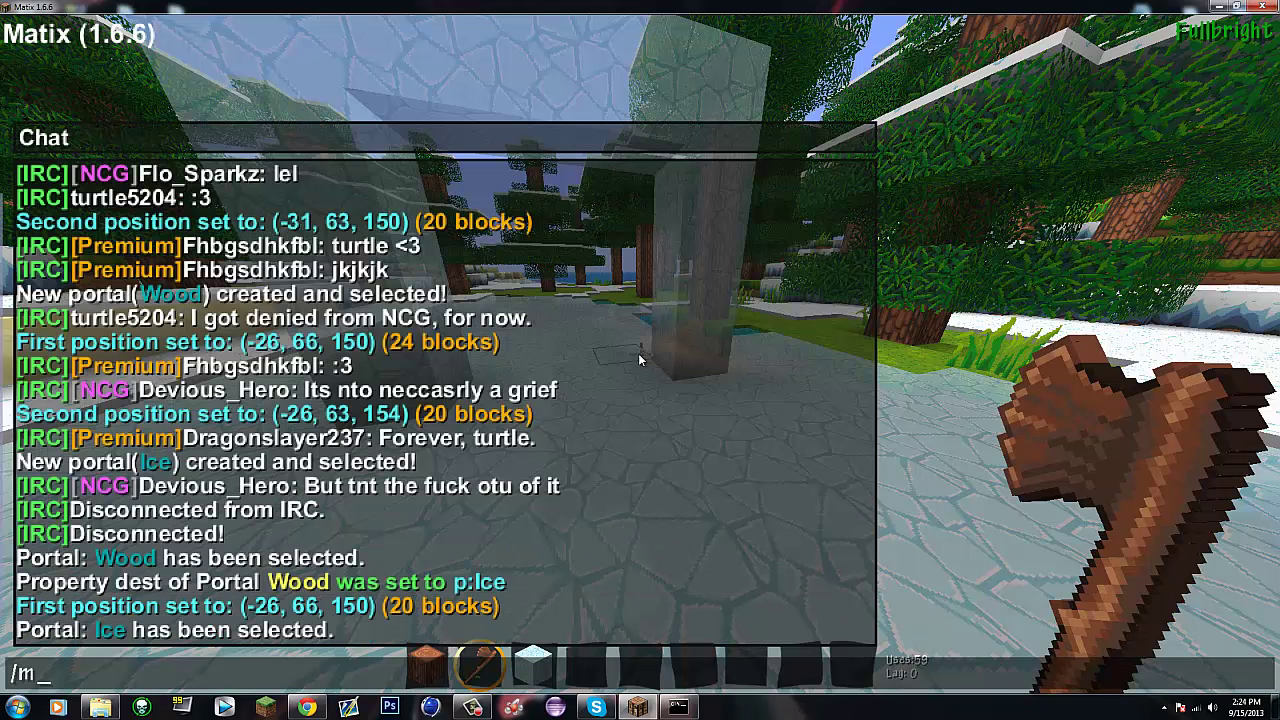
{"action": "type", "text": "vp modify dest"}
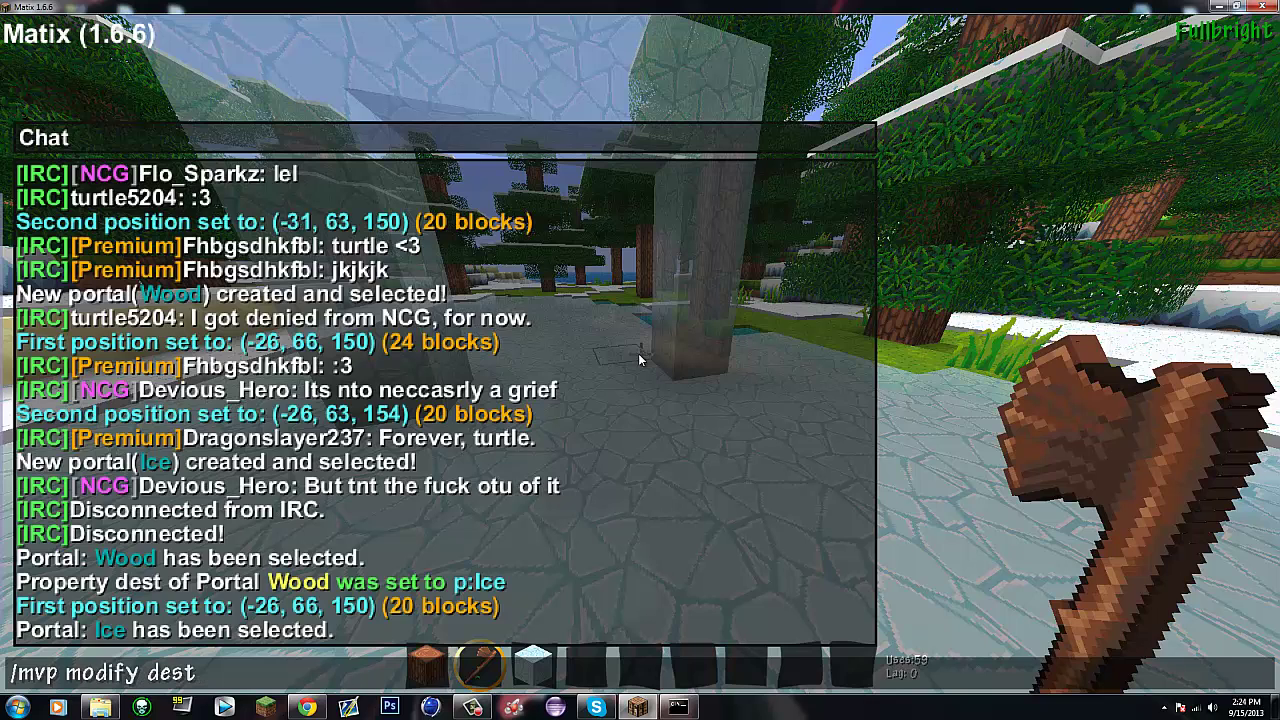